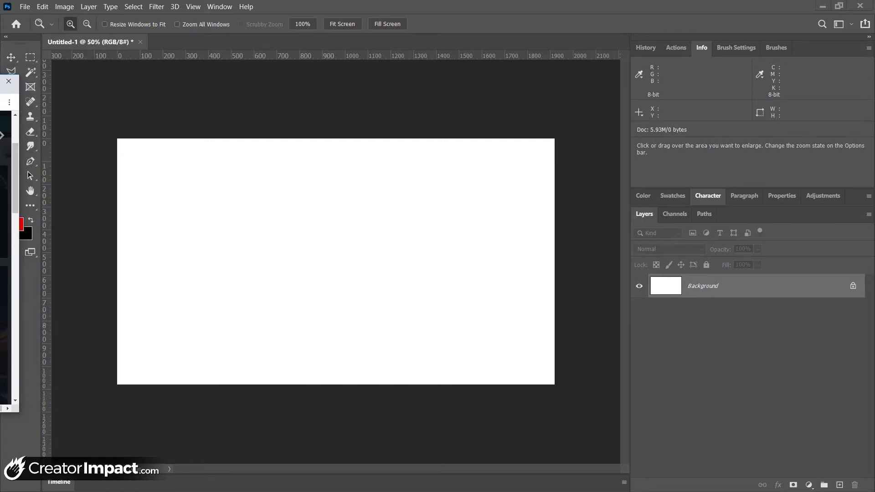
Step: Copy the black-and-white city skyline image from the Pexels page and paste it into the blank Photoshop document as a new layer
{"action": "right_click", "coordinate": [409, 184]}
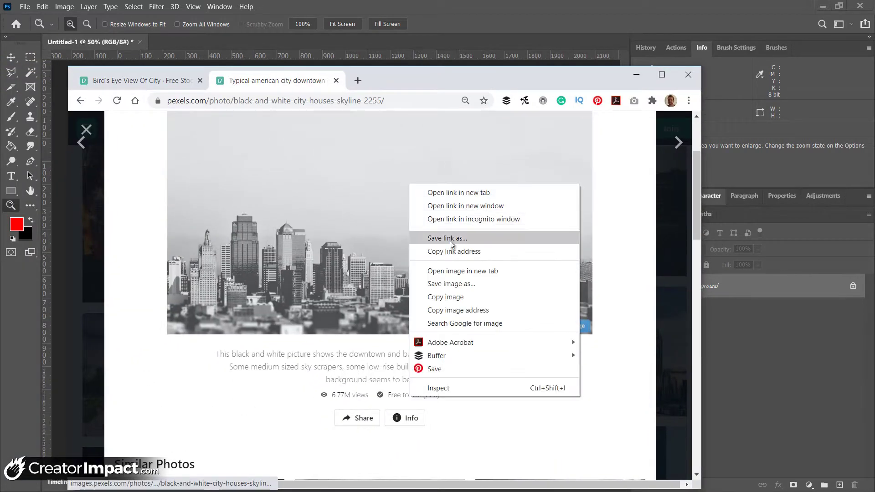
{"action": "left_click", "coordinate": [453, 296]}
{"action": "left_click", "coordinate": [477, 9]}
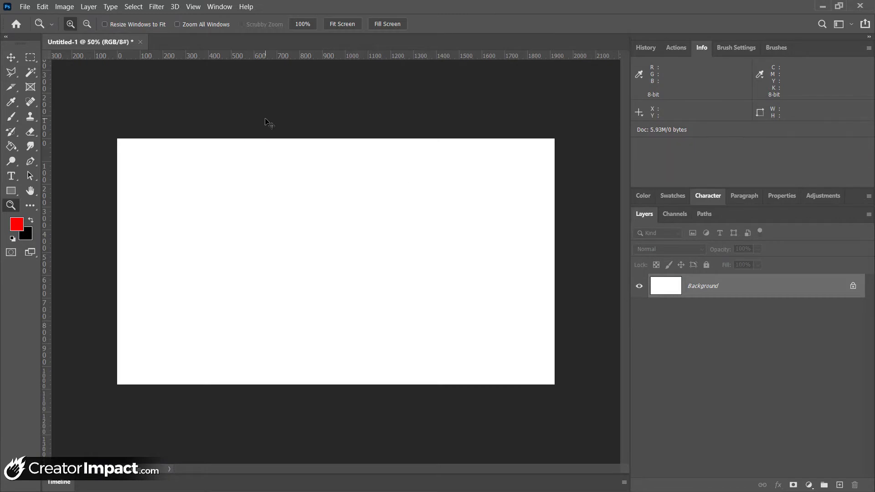
{"action": "key", "text": "ctrl+v"}
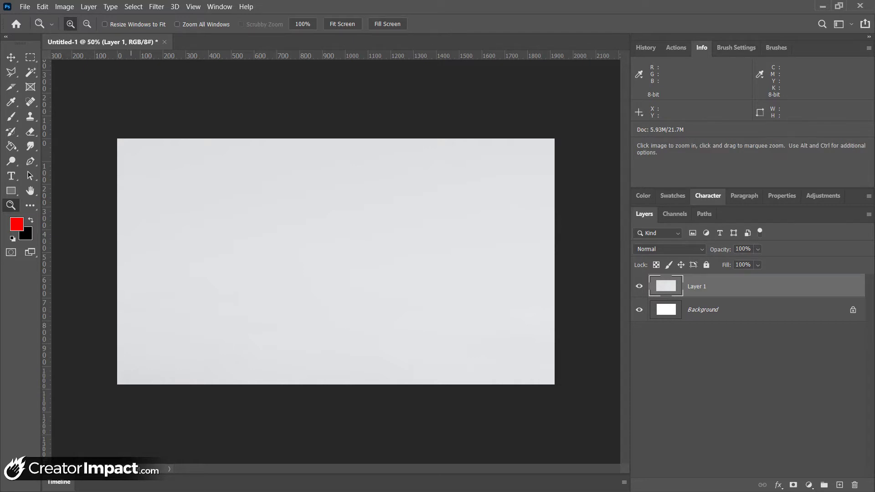
Step: Switch to the browser, check the download size options for the skyline photo, and return to Photoshop
{"action": "key", "text": "alt+Tab"}
{"action": "scroll", "coordinate": [594, 205], "scroll_direction": "up", "scroll_amount": 3}
{"action": "left_click", "coordinate": [641, 145]}
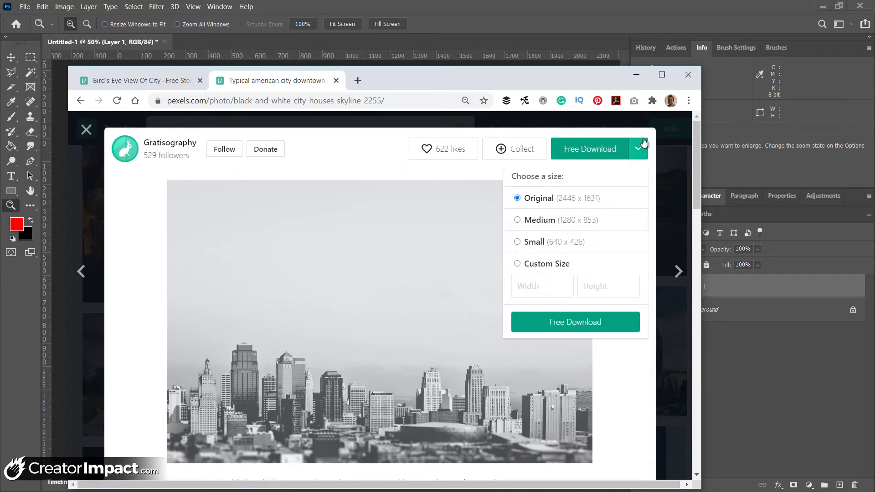
{"action": "left_click", "coordinate": [564, 326]}
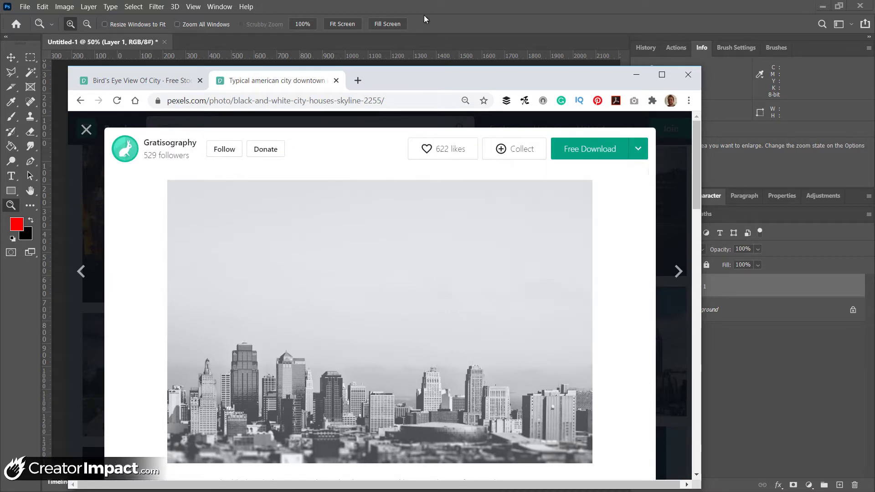
{"action": "key", "text": "alt+Tab"}
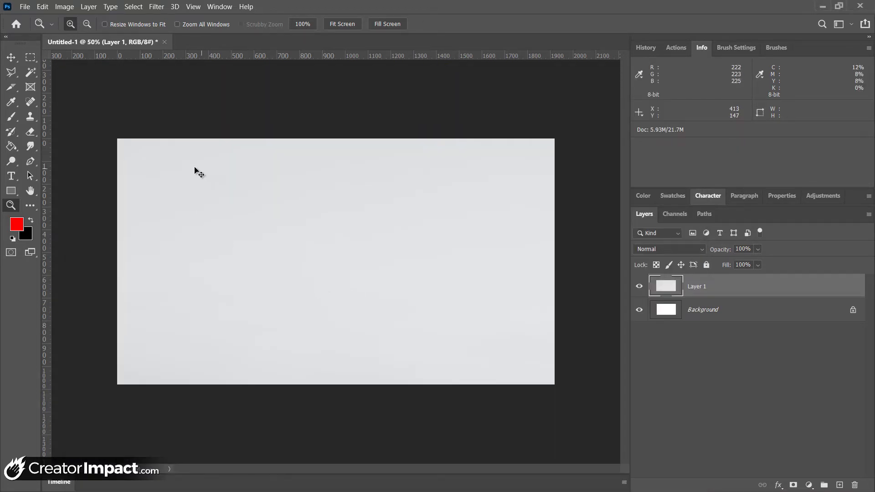
Step: Free-transform the skyline layer, scaling it to about 57.3% and positioning it so the buildings fill the lower part of the canvas
{"action": "key", "text": "ctrl+t"}
{"action": "left_click_drag", "start_coordinate": [117, 139], "coordinate": [433, 365]}
{"action": "left_click_drag", "start_coordinate": [478, 404], "coordinate": [145, 135]}
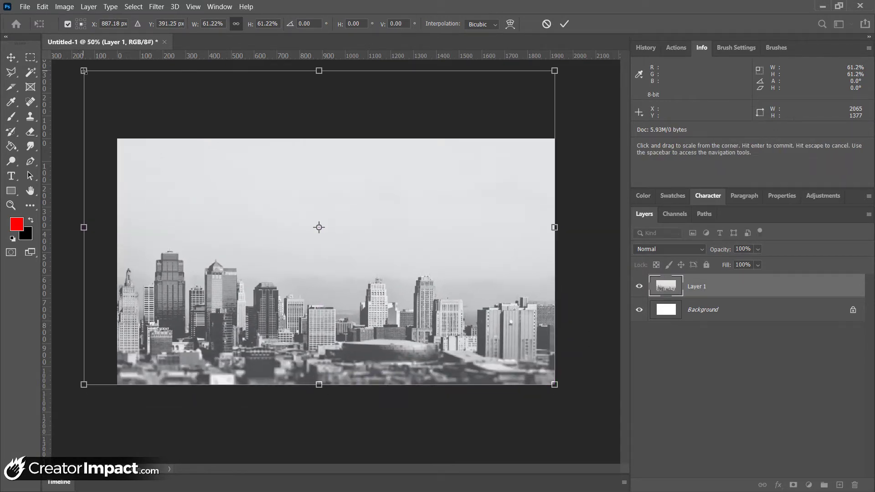
{"action": "left_click_drag", "start_coordinate": [83, 71], "coordinate": [114, 90]}
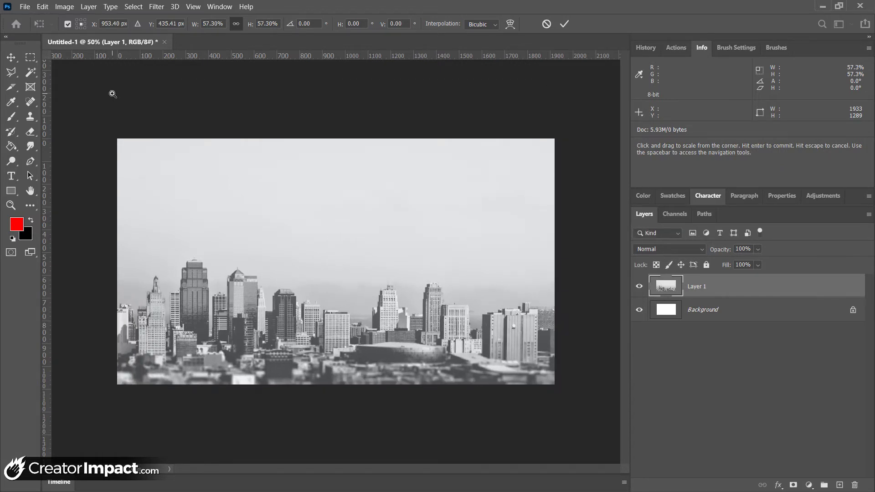
{"action": "key", "text": "z"}
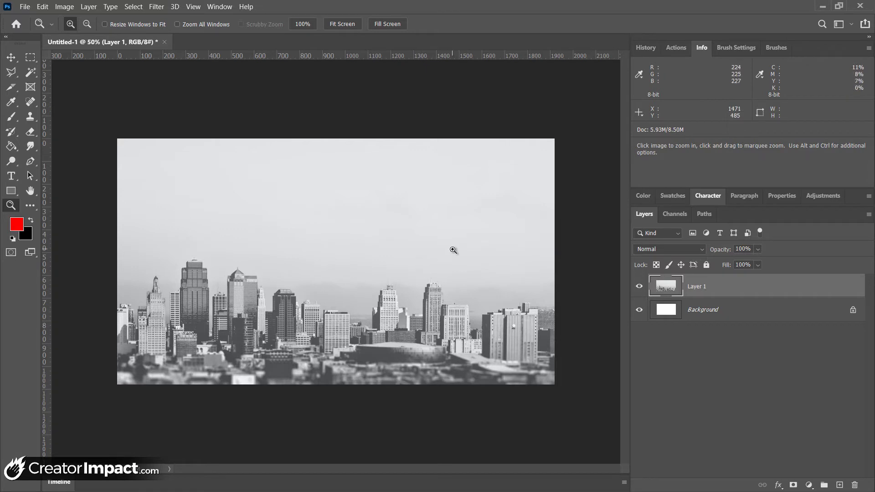
{"action": "left_click", "coordinate": [43, 6]}
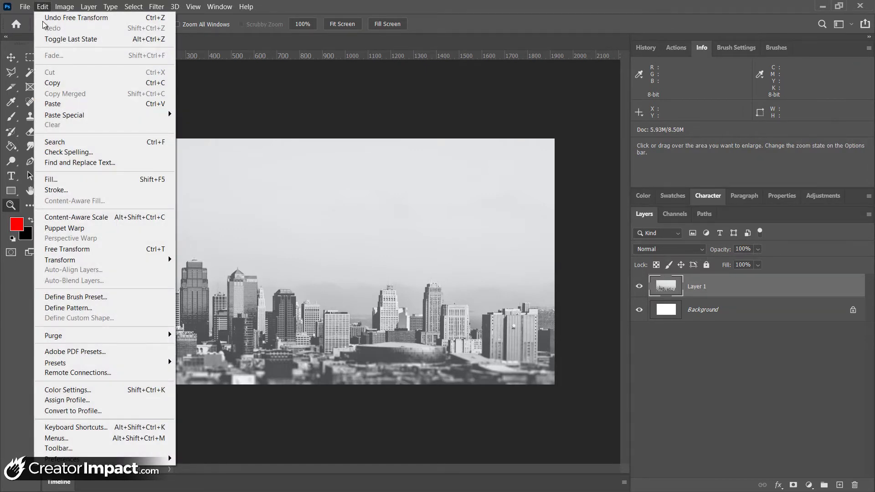
{"action": "left_click", "coordinate": [44, 6]}
{"action": "left_click", "coordinate": [44, 6]}
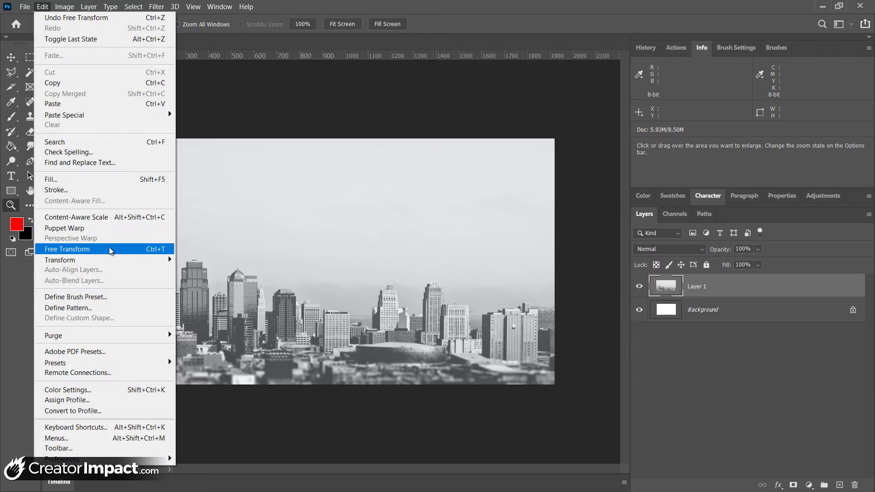
{"action": "left_click", "coordinate": [456, 185]}
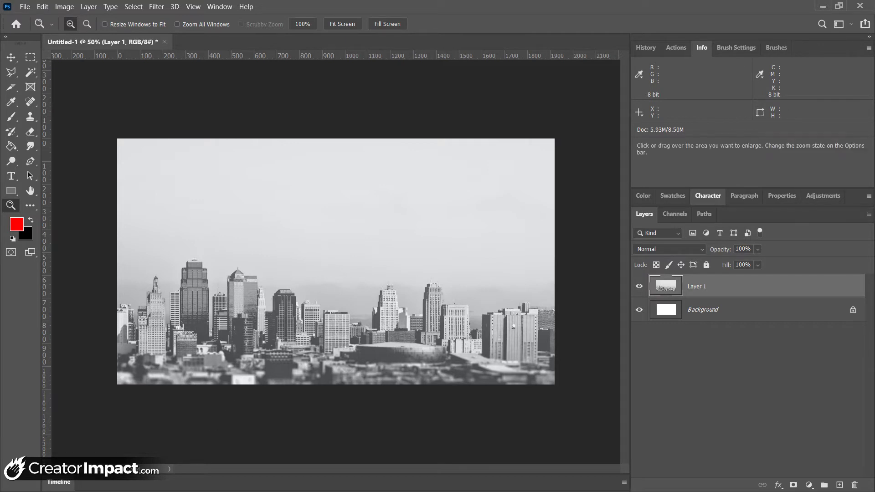
Step: Copy the Bird's Eye View Of City image from its Pexels page in the browser and paste it into the Photoshop document
{"action": "key", "text": "alt+Tab"}
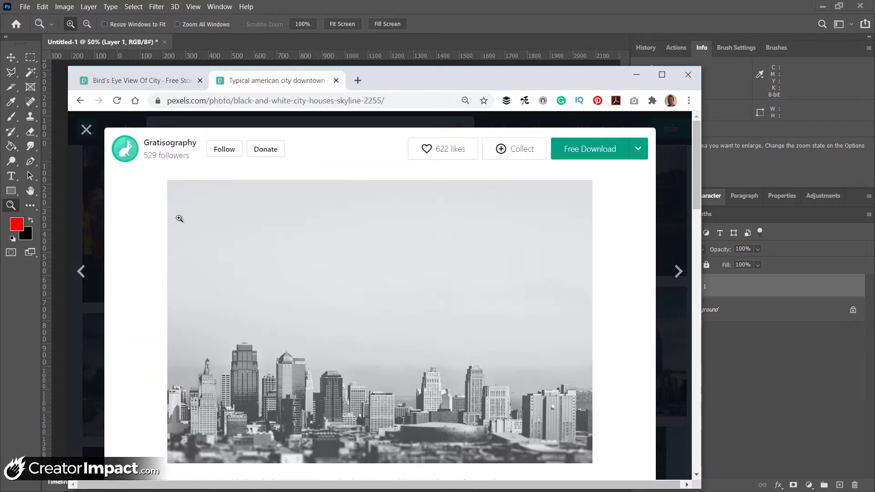
{"action": "left_click", "coordinate": [158, 82]}
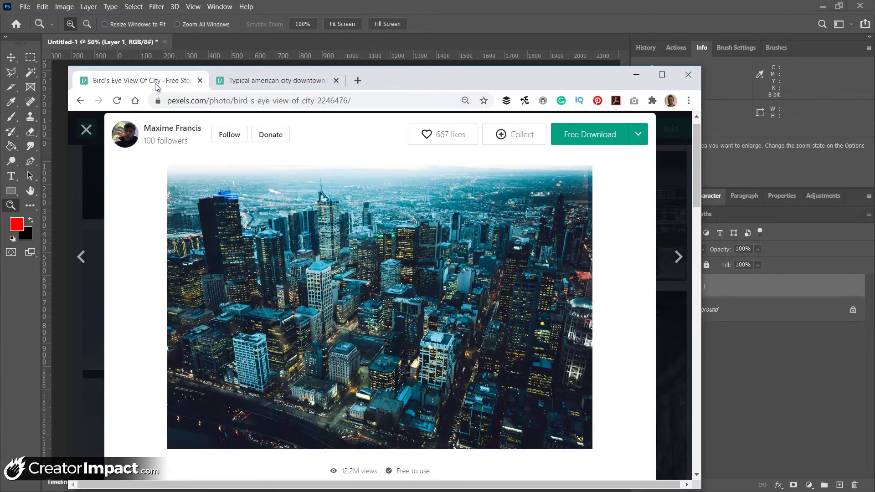
{"action": "right_click", "coordinate": [384, 277]}
{"action": "left_click", "coordinate": [419, 391]}
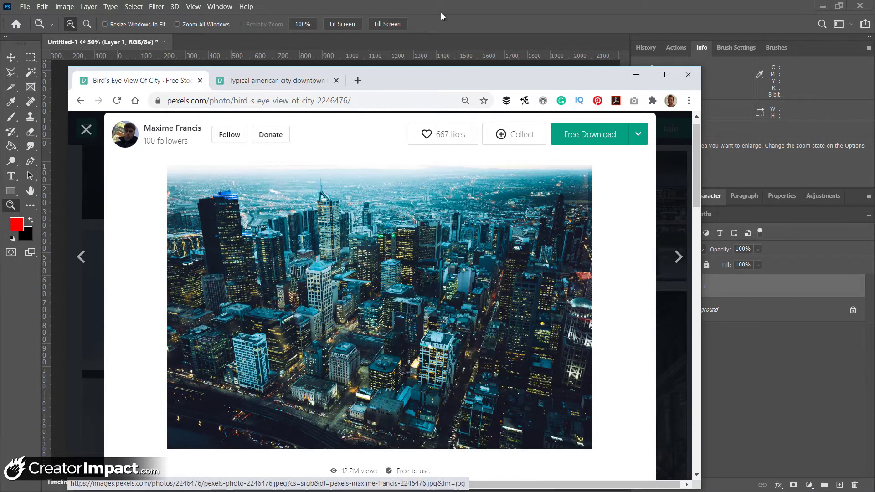
{"action": "left_click", "coordinate": [419, 13]}
{"action": "left_click", "coordinate": [42, 7]}
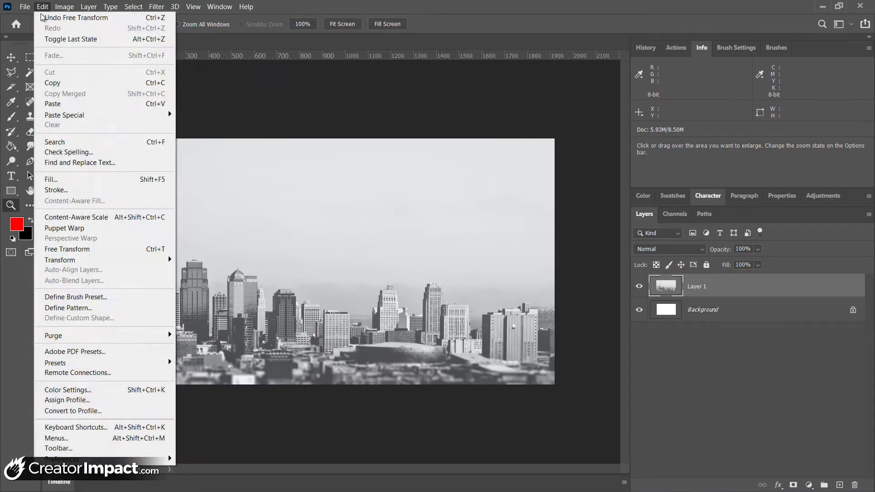
{"action": "left_click", "coordinate": [66, 105]}
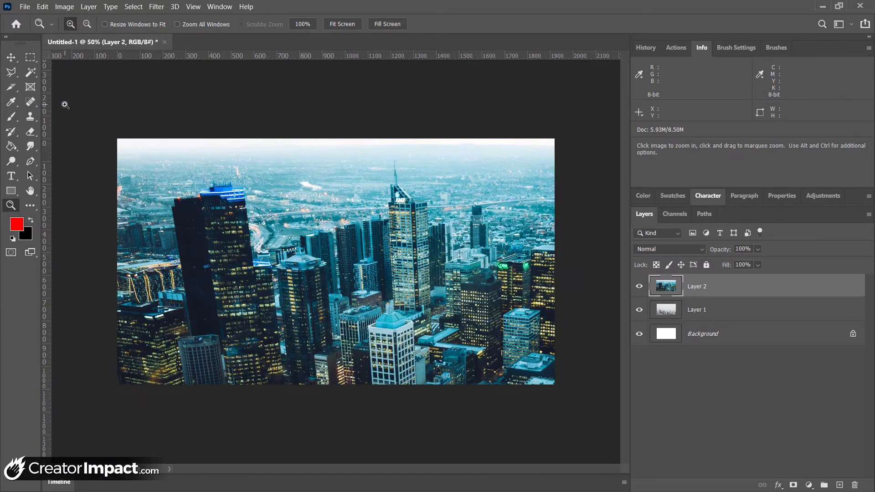
Step: Free-transform the bird's-eye city layer, scaling it to about 58.9% and positioning it to cover the whole canvas
{"action": "left_click", "coordinate": [42, 7]}
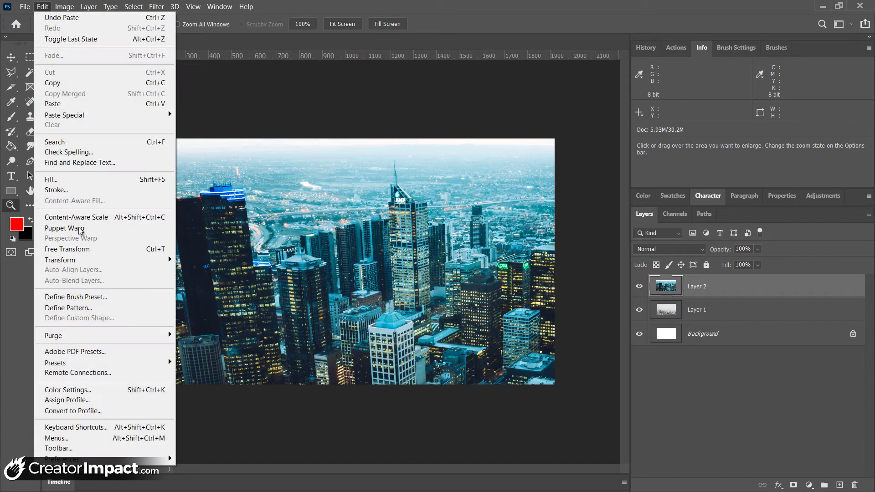
{"action": "left_click", "coordinate": [477, 2]}
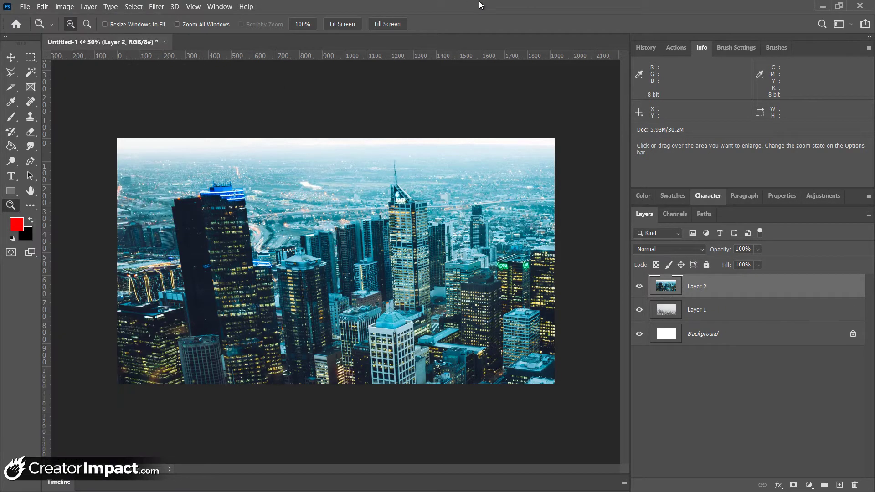
{"action": "key", "text": "ctrl+t"}
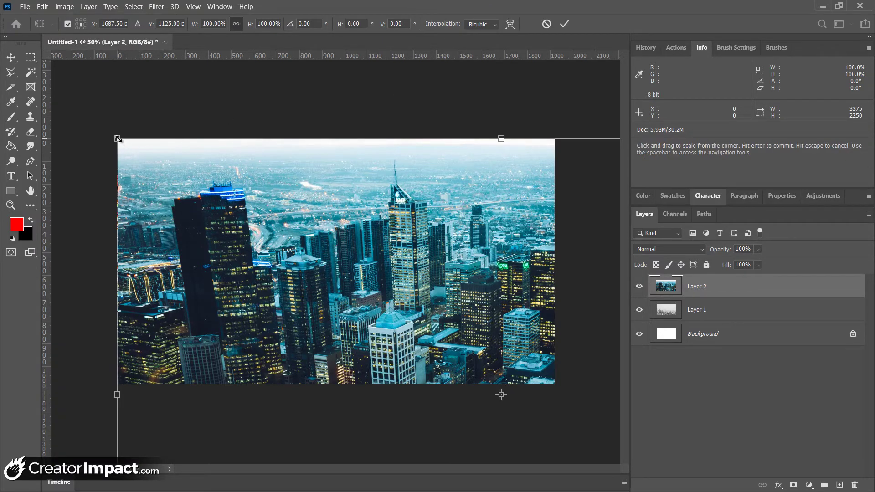
{"action": "left_click_drag", "start_coordinate": [117, 138], "coordinate": [360, 300]}
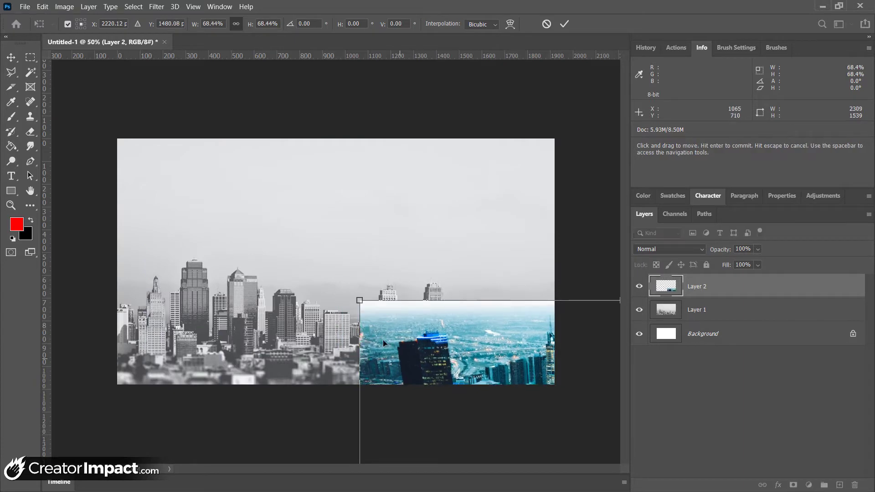
{"action": "left_click_drag", "start_coordinate": [388, 348], "coordinate": [94, 128]}
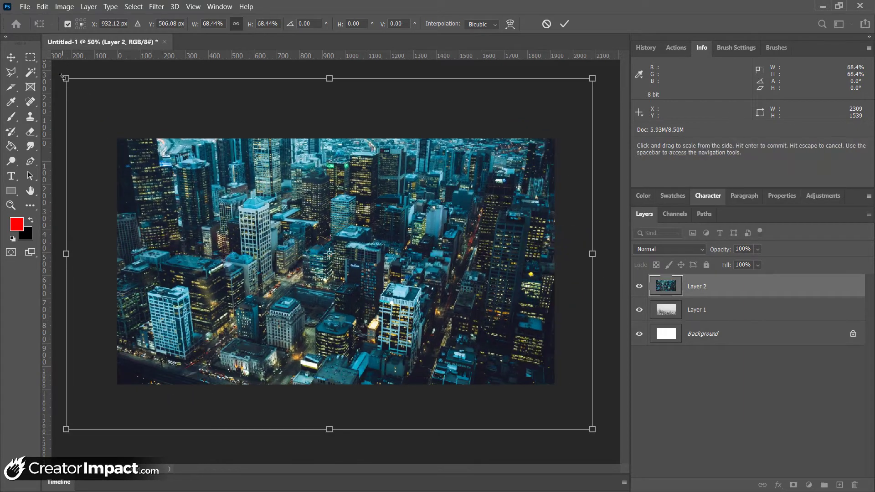
{"action": "left_click_drag", "start_coordinate": [65, 78], "coordinate": [109, 105]}
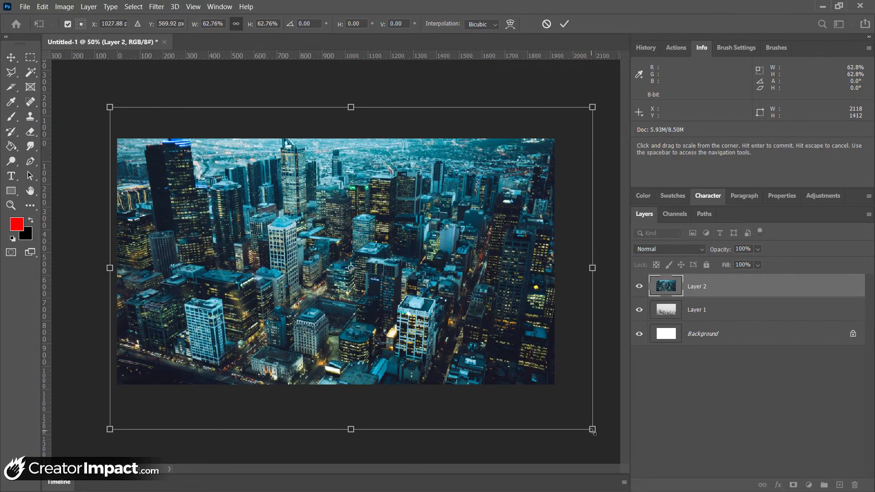
{"action": "left_click_drag", "start_coordinate": [592, 429], "coordinate": [567, 407]}
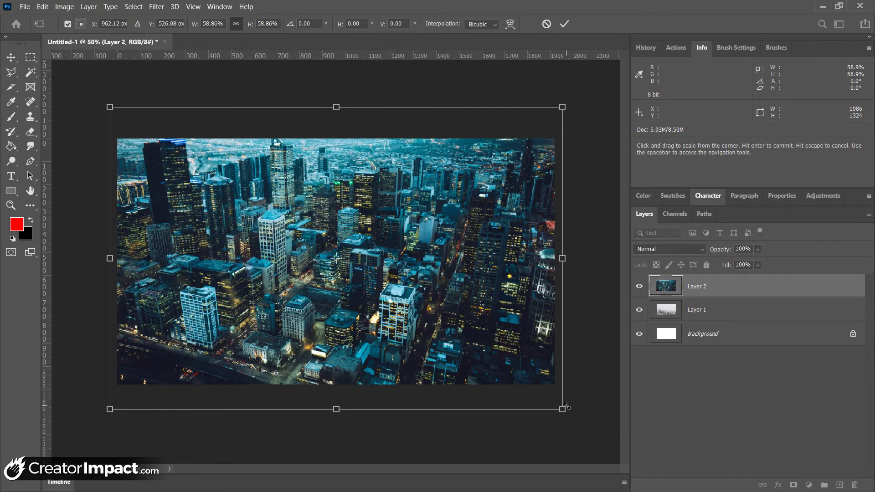
{"action": "key", "text": "Return"}
{"action": "key", "text": "z"}
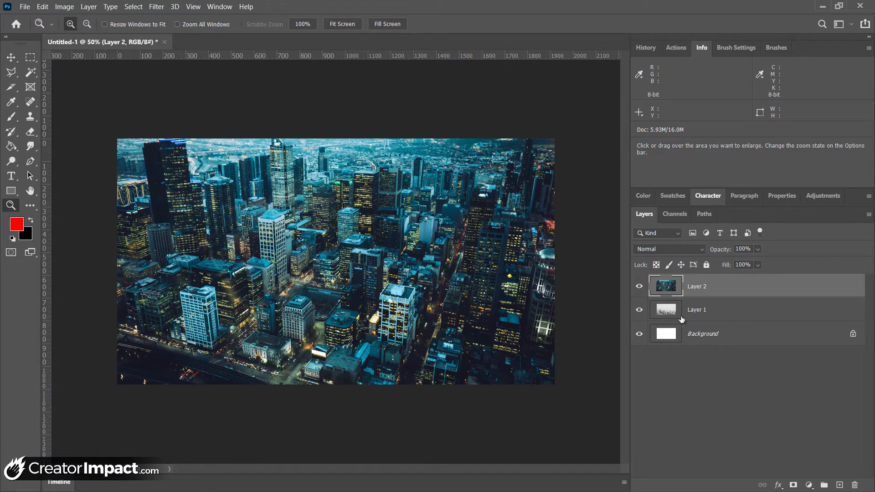
Step: Toggle Layer 2 to compare the two photos, and hide both Layer 2 and Layer 1
{"action": "left_click", "coordinate": [640, 287]}
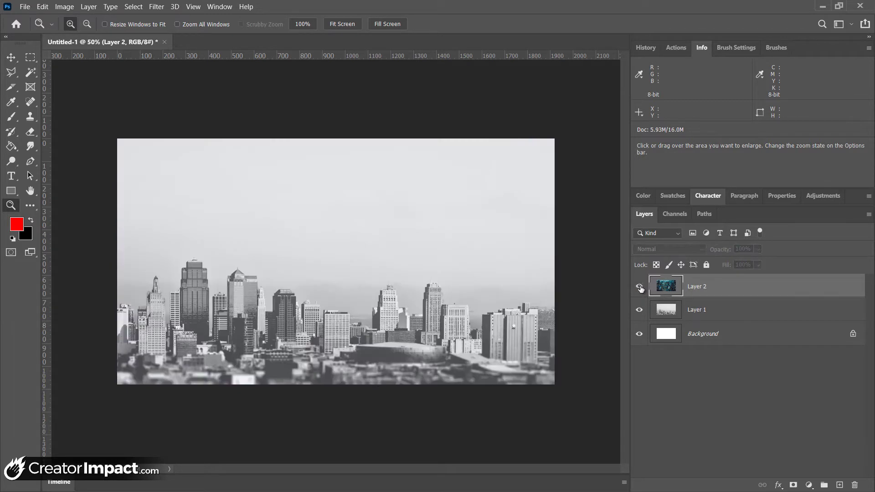
{"action": "left_click", "coordinate": [640, 286]}
{"action": "left_click", "coordinate": [639, 287]}
{"action": "left_click", "coordinate": [639, 310]}
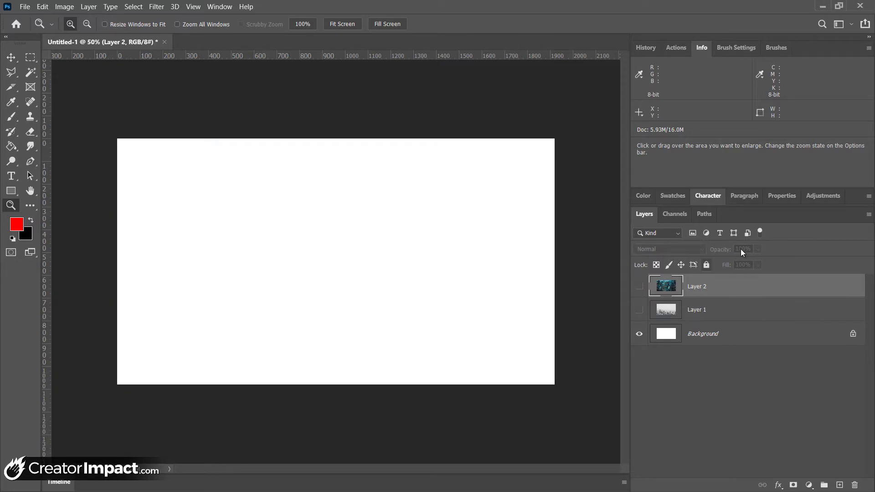
Step: Show each photo layer in turn to view the images, and hide both layers again
{"action": "left_click", "coordinate": [220, 6]}
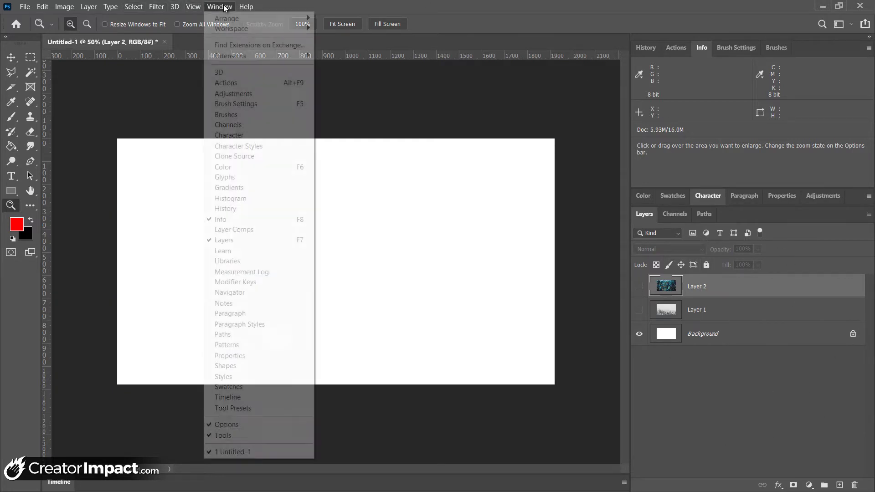
{"action": "left_click", "coordinate": [548, 5]}
{"action": "left_click", "coordinate": [640, 310]}
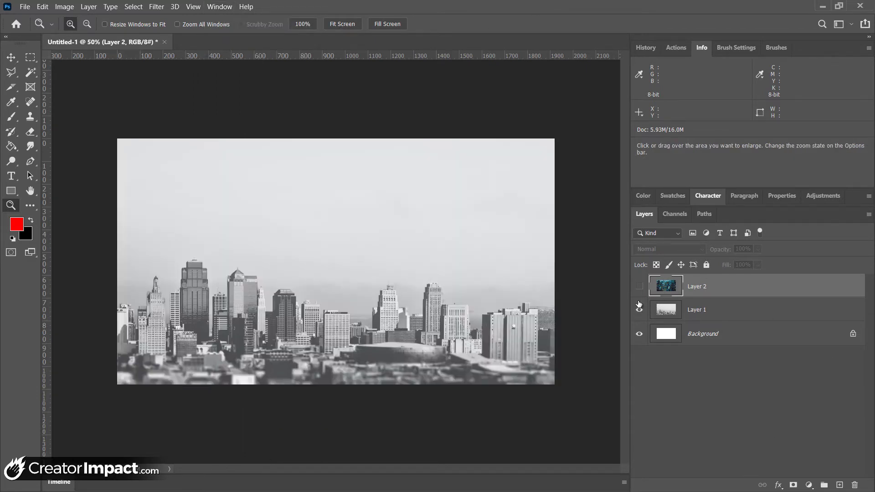
{"action": "left_click", "coordinate": [640, 286]}
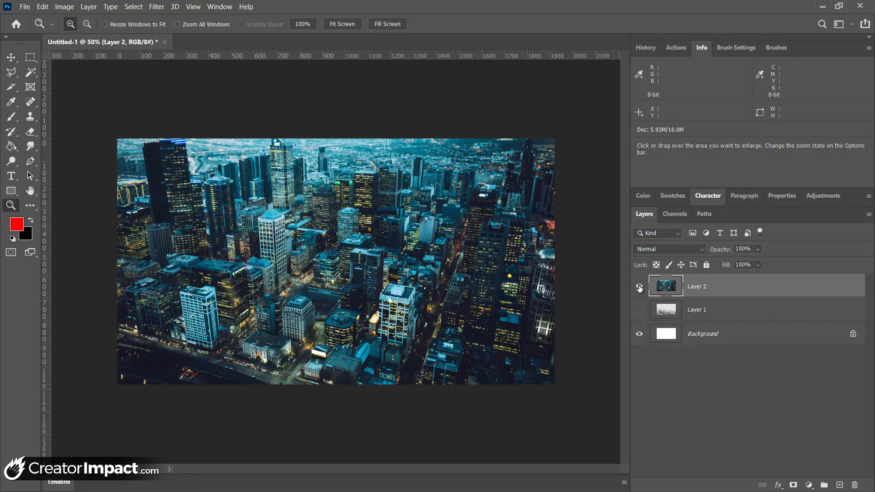
{"action": "left_click", "coordinate": [640, 287]}
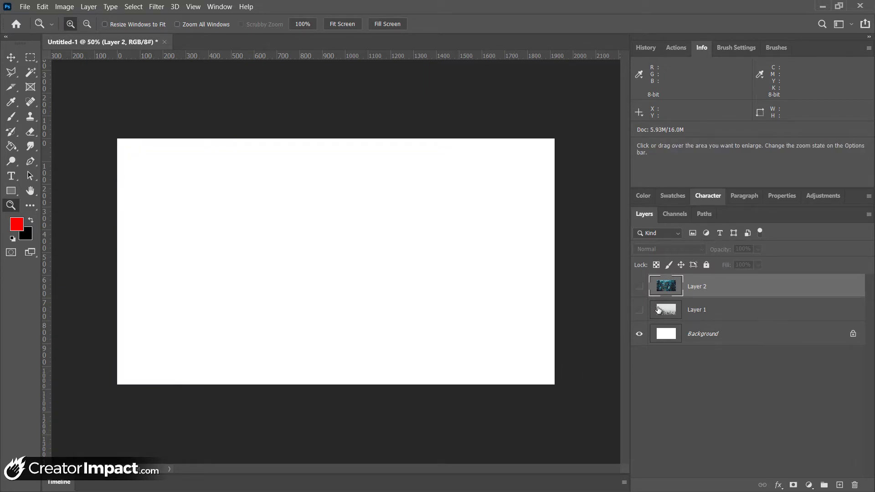
{"action": "left_click", "coordinate": [639, 311]}
{"action": "left_click", "coordinate": [638, 287]}
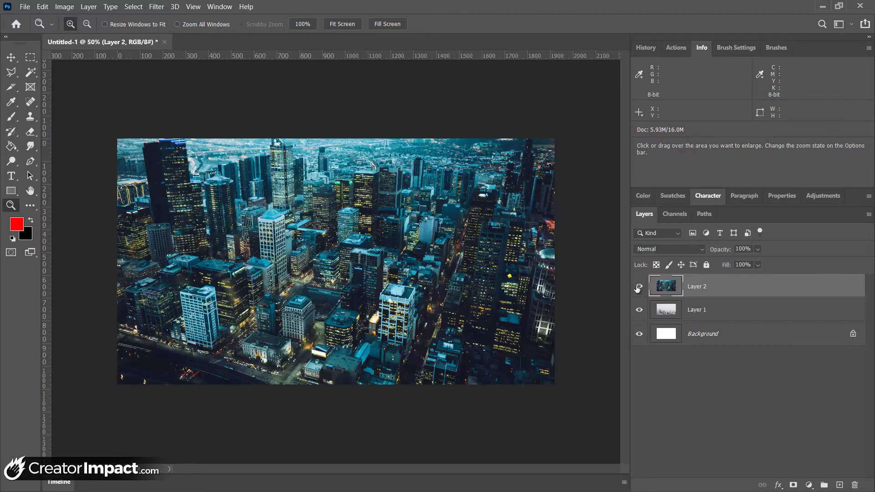
{"action": "left_click", "coordinate": [639, 287]}
{"action": "left_click", "coordinate": [639, 310]}
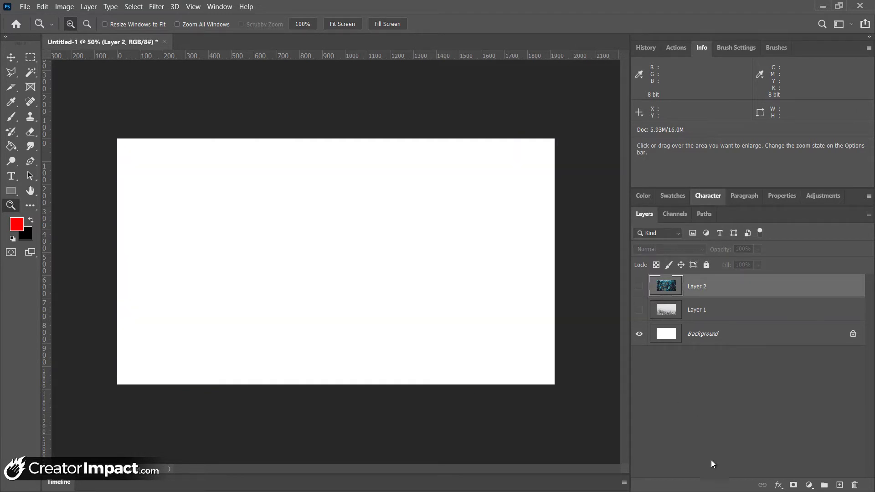
Step: Add a point text layer reading "big-city" over the white background, keeping the red text colour
{"action": "left_click", "coordinate": [12, 177]}
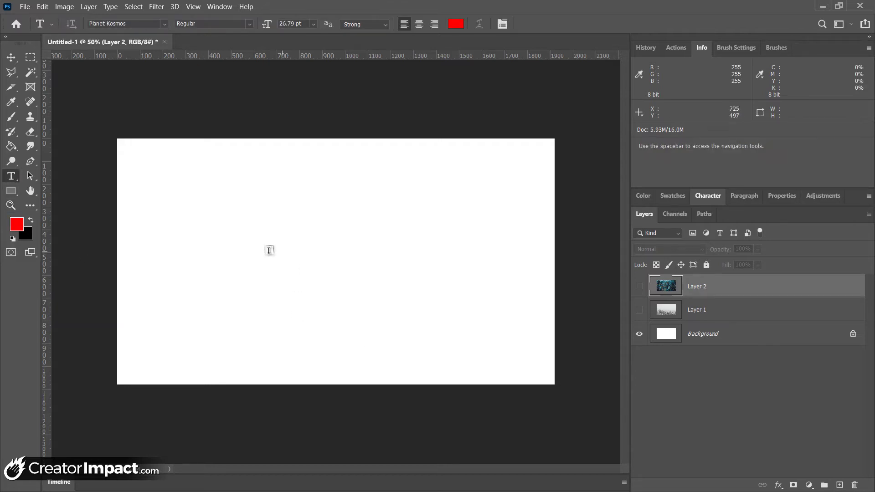
{"action": "left_click", "coordinate": [249, 253]}
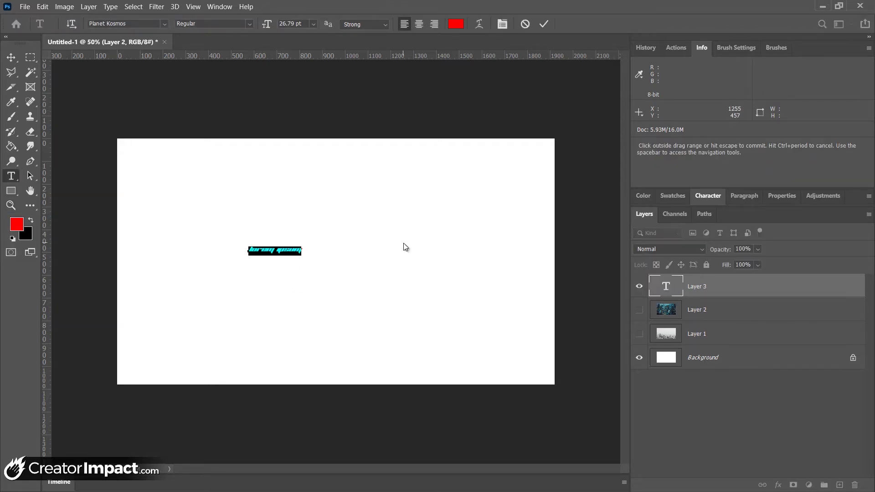
{"action": "type", "text": "bug city"}
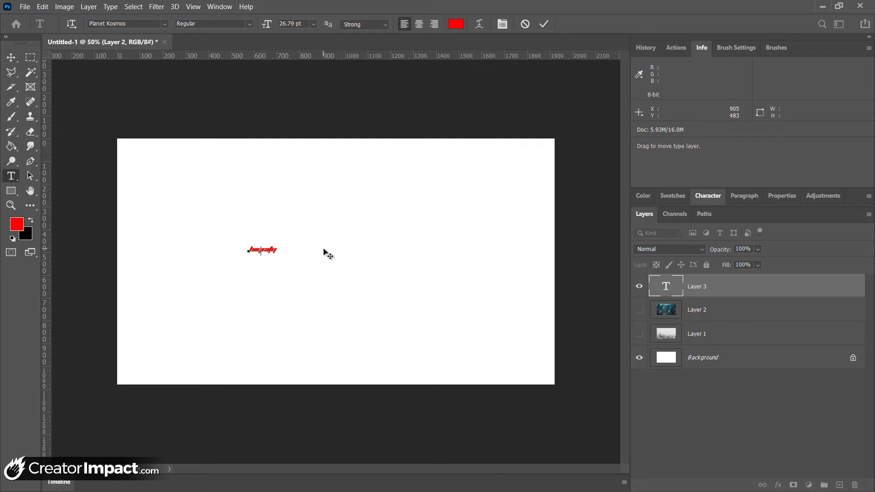
{"action": "key", "text": "ctrl+Return"}
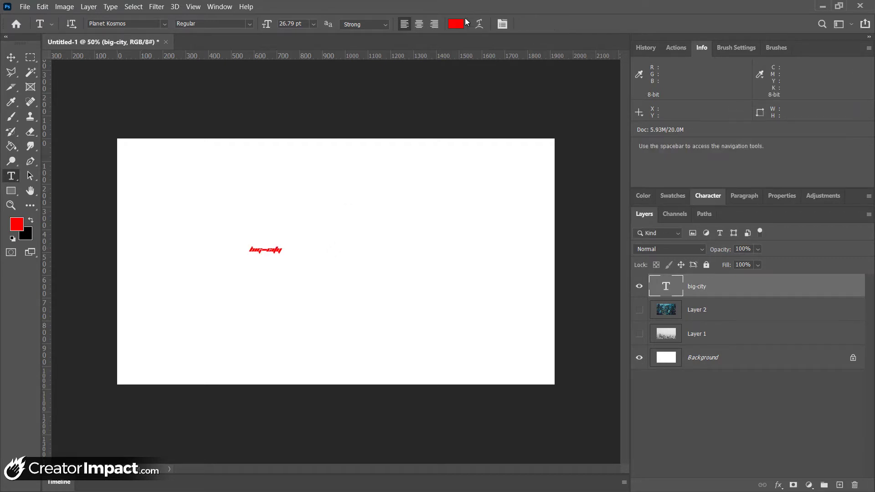
{"action": "left_click", "coordinate": [457, 24]}
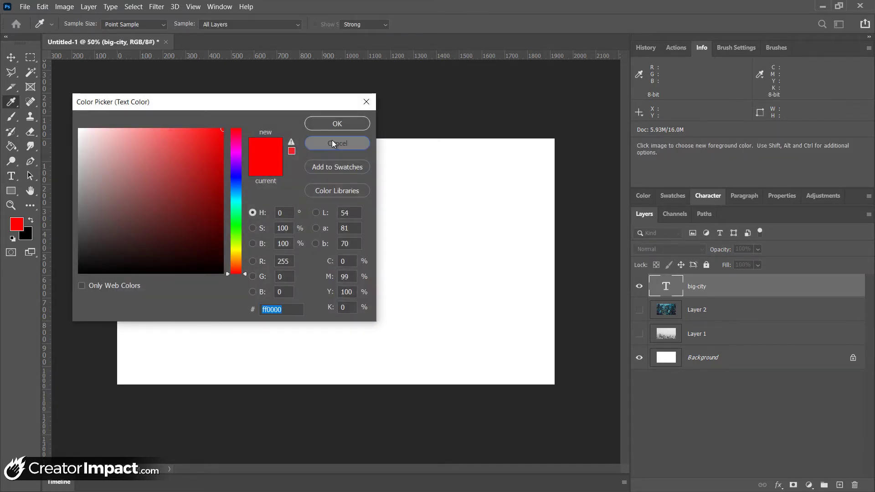
{"action": "left_click", "coordinate": [334, 144]}
Step: Scale the big-city text up to about 972% and move it to the middle of the canvas
{"action": "key", "text": "ctrl+t"}
{"action": "left_click_drag", "start_coordinate": [286, 238], "coordinate": [475, 156]}
{"action": "left_click_drag", "start_coordinate": [250, 255], "coordinate": [162, 283]}
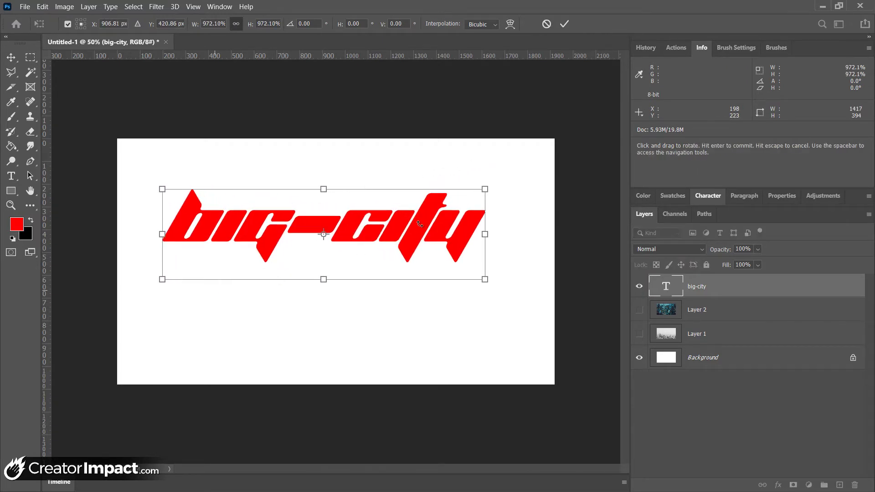
{"action": "key", "text": "Return"}
{"action": "left_click_drag", "start_coordinate": [399, 239], "coordinate": [411, 267]}
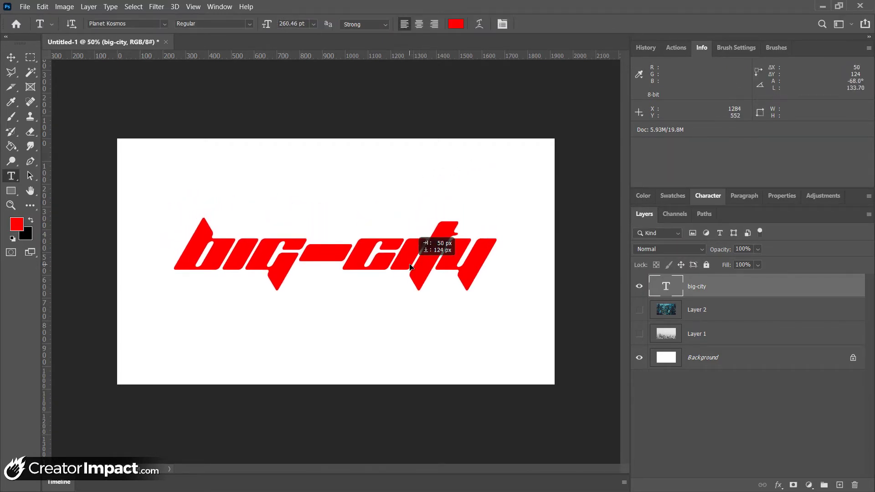
Step: Remove the hyphen so the text reads "bigcity", and recentre the word on the canvas
{"action": "left_click", "coordinate": [342, 257]}
{"action": "key", "text": "BackSpace"}
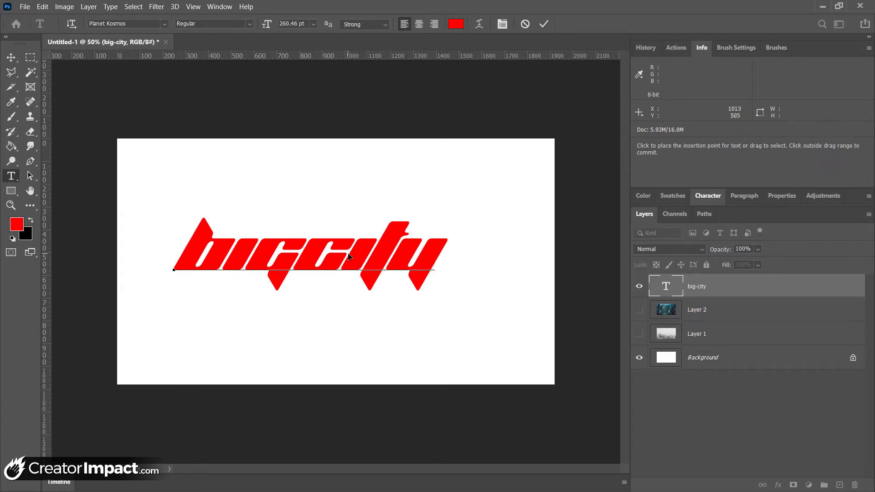
{"action": "key", "text": "ctrl+Return"}
{"action": "left_click_drag", "start_coordinate": [304, 253], "coordinate": [328, 250]}
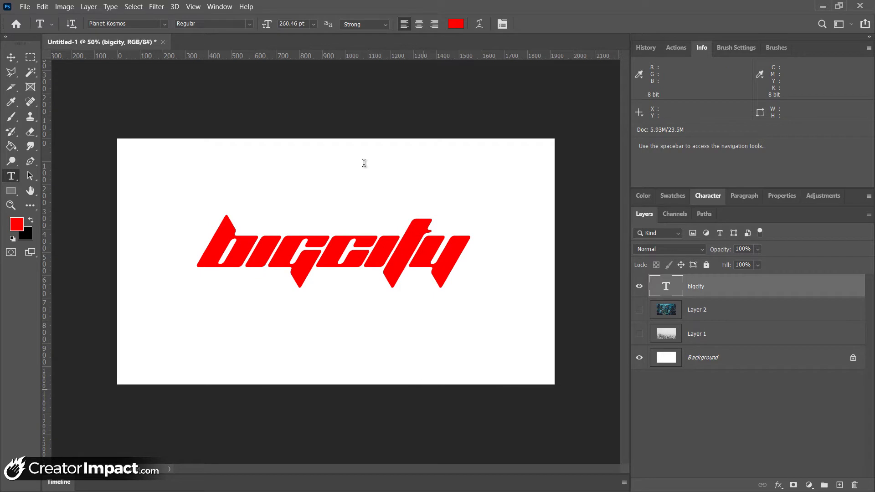
Step: Change the bigcity text's font to Lean Foreword and move the word back to the canvas centre
{"action": "left_click", "coordinate": [164, 25]}
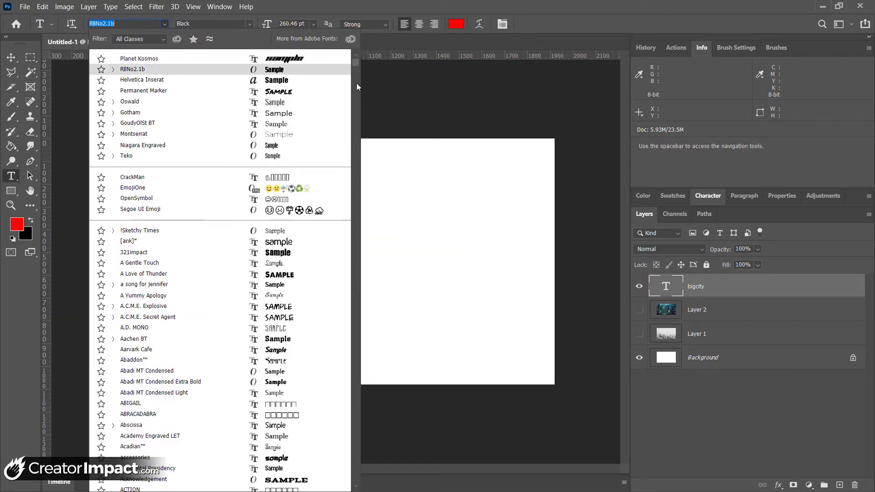
{"action": "left_click_drag", "start_coordinate": [356, 63], "coordinate": [360, 315]}
{"action": "scroll", "coordinate": [315, 352], "scroll_direction": "down", "scroll_amount": 5}
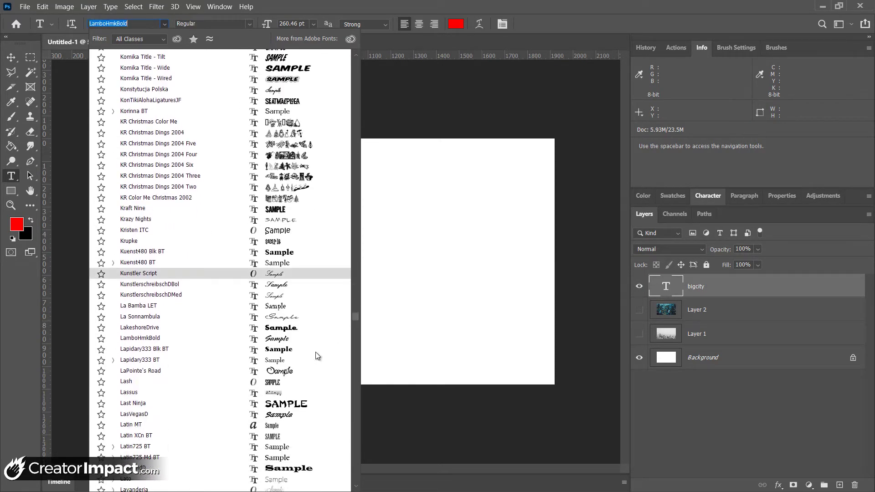
{"action": "scroll", "coordinate": [315, 352], "scroll_direction": "down", "scroll_amount": 3}
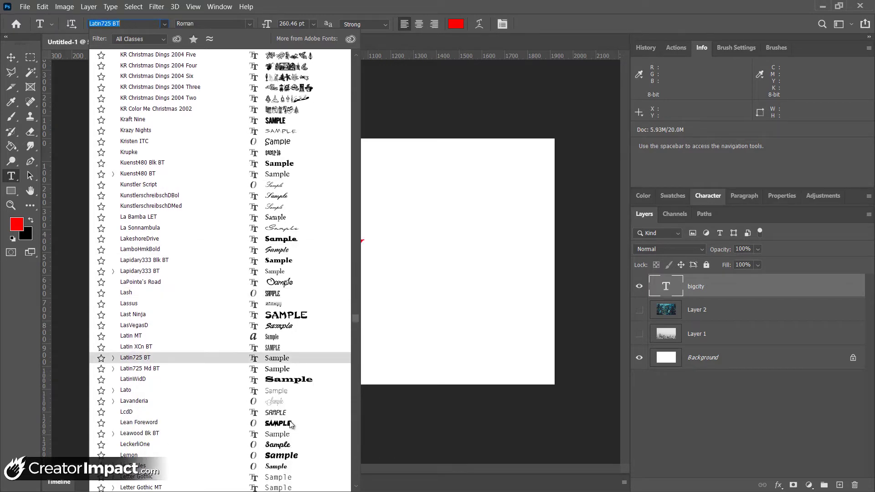
{"action": "left_click", "coordinate": [289, 420]}
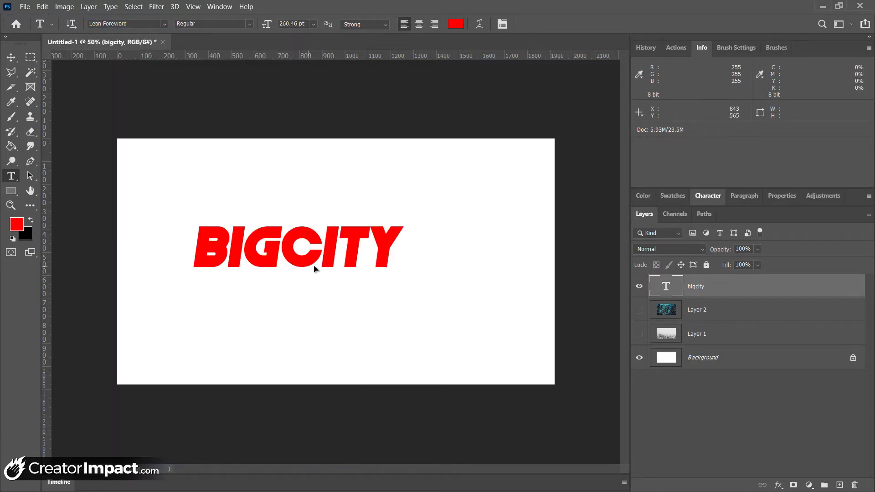
{"action": "left_click_drag", "start_coordinate": [315, 268], "coordinate": [349, 277]}
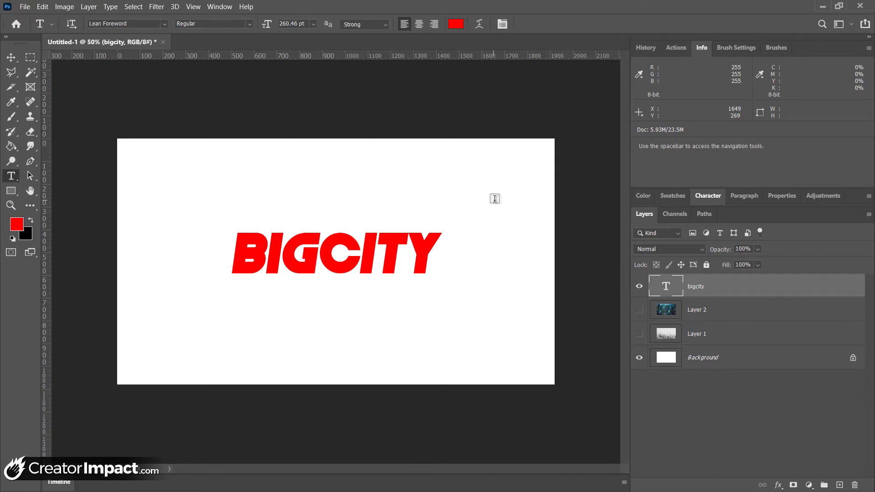
Step: Duplicate the bigcity text layer directly below the original word and change the copy's wording to "livin'"
{"action": "left_click_drag", "start_coordinate": [725, 289], "coordinate": [840, 484]}
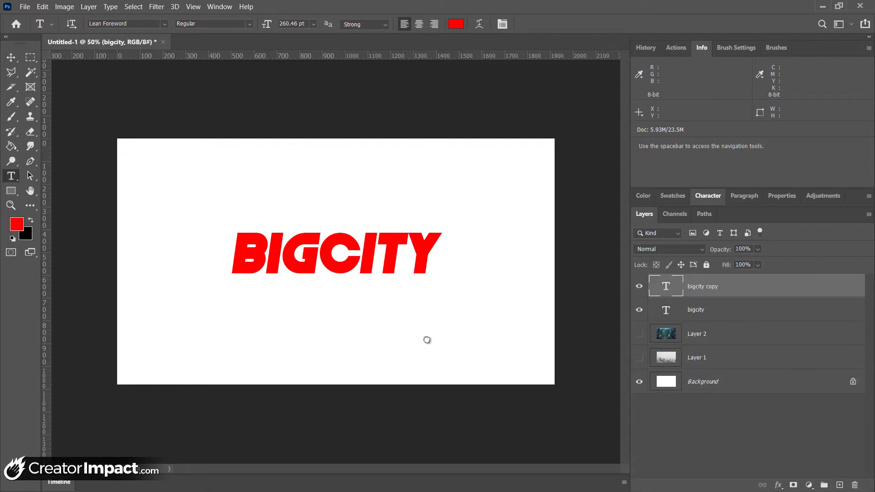
{"action": "left_click_drag", "start_coordinate": [396, 245], "coordinate": [392, 289]}
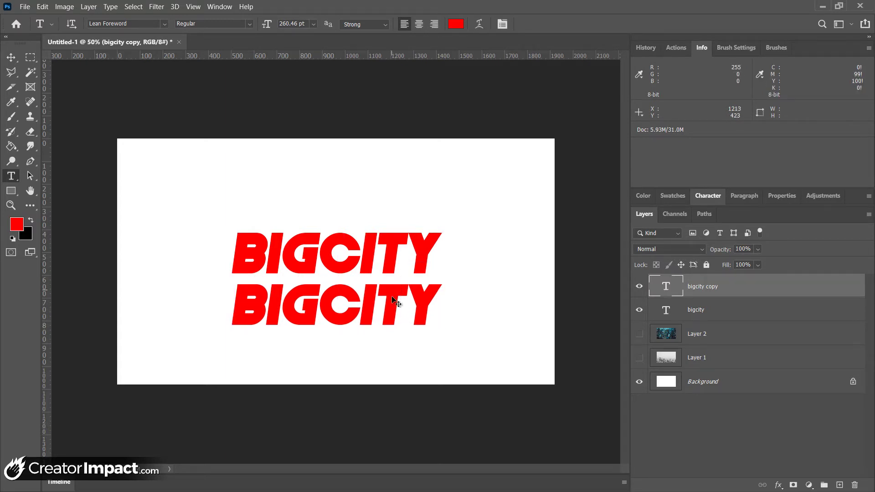
{"action": "left_click_drag", "start_coordinate": [235, 304], "coordinate": [320, 305]}
{"action": "left_click_drag", "start_coordinate": [374, 313], "coordinate": [459, 317]}
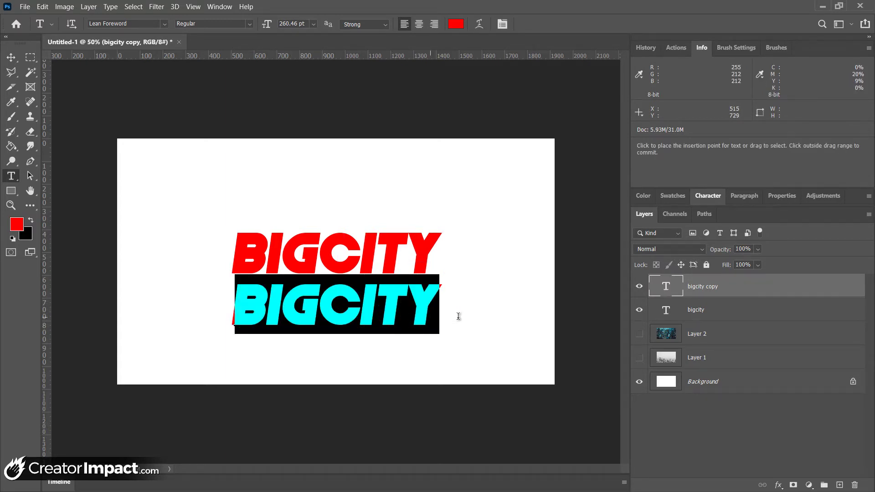
{"action": "type", "text": "LIVIN'"}
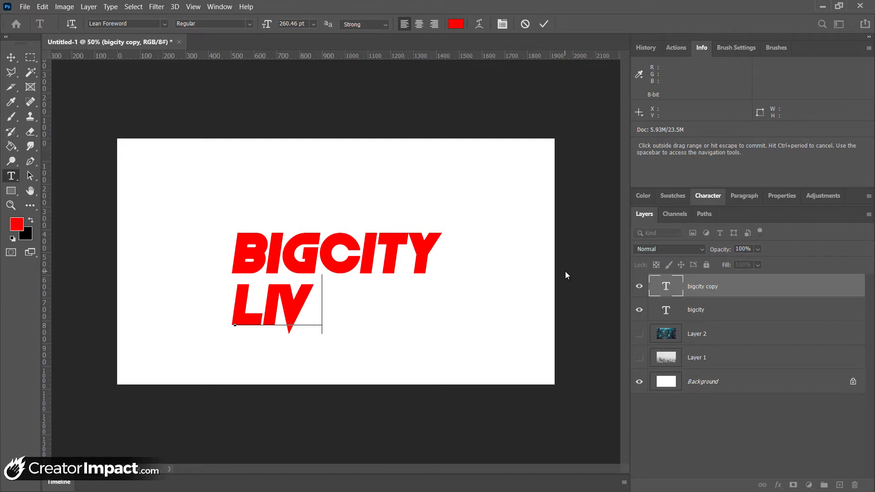
{"action": "key", "text": "ctrl"}
{"action": "key", "text": "ctrl+Return"}
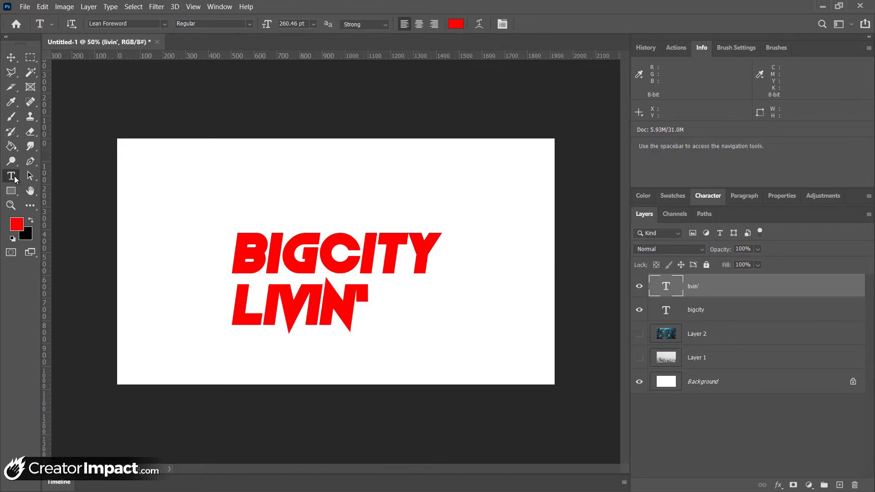
{"action": "left_click", "coordinate": [392, 247]}
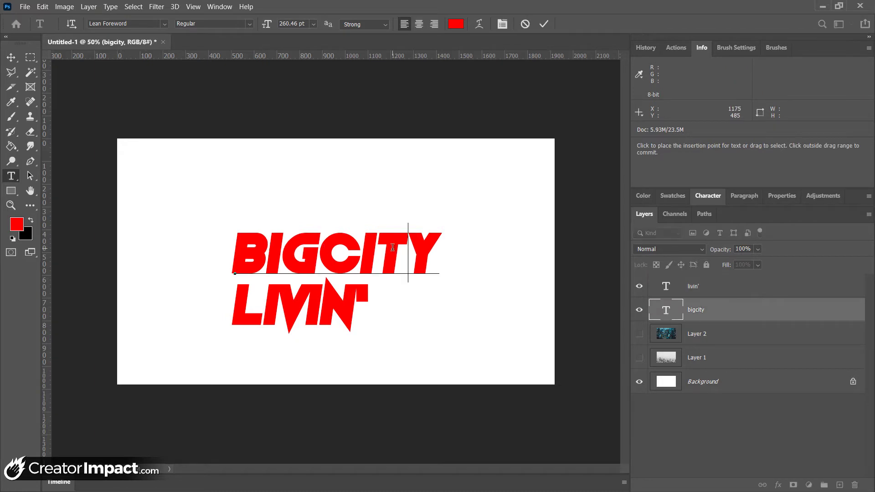
{"action": "key", "text": "ctrl+Return"}
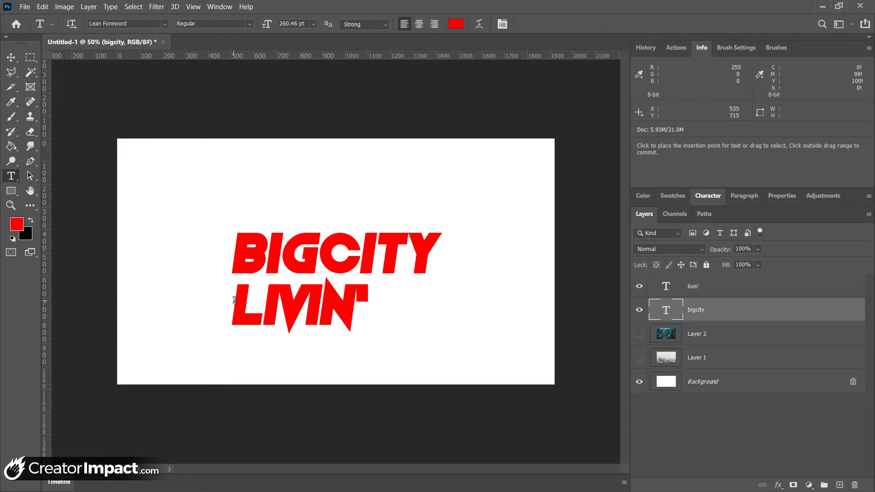
{"action": "left_click", "coordinate": [335, 304]}
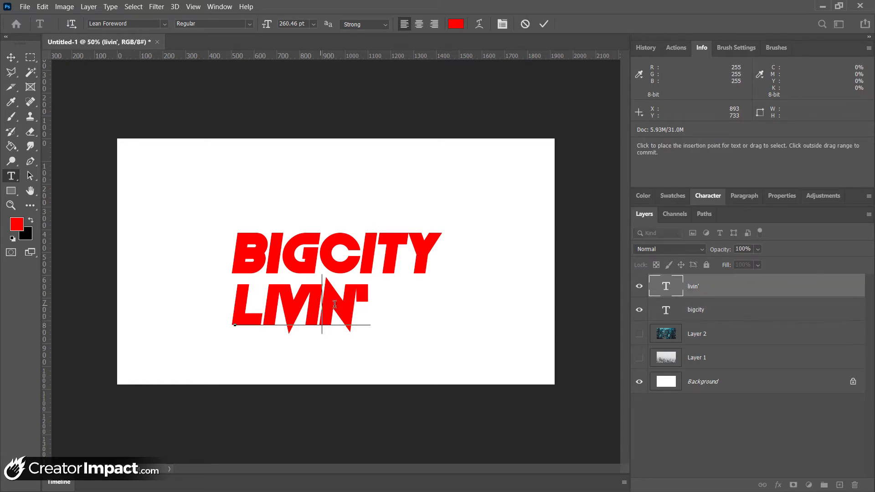
{"action": "left_click", "coordinate": [717, 290]}
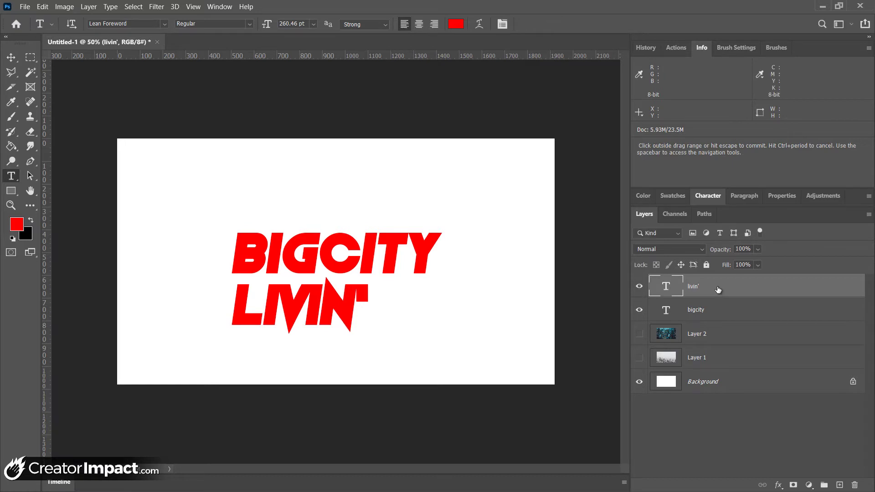
{"action": "key", "text": "Return"}
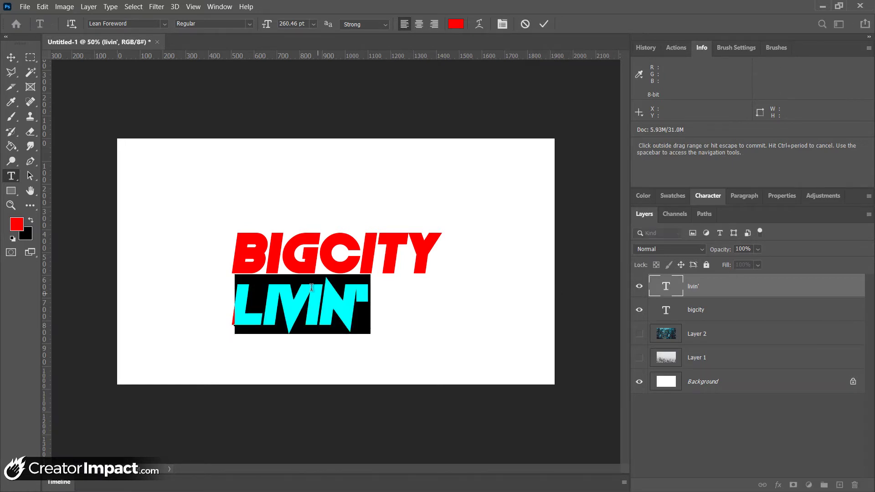
{"action": "left_click", "coordinate": [294, 299]}
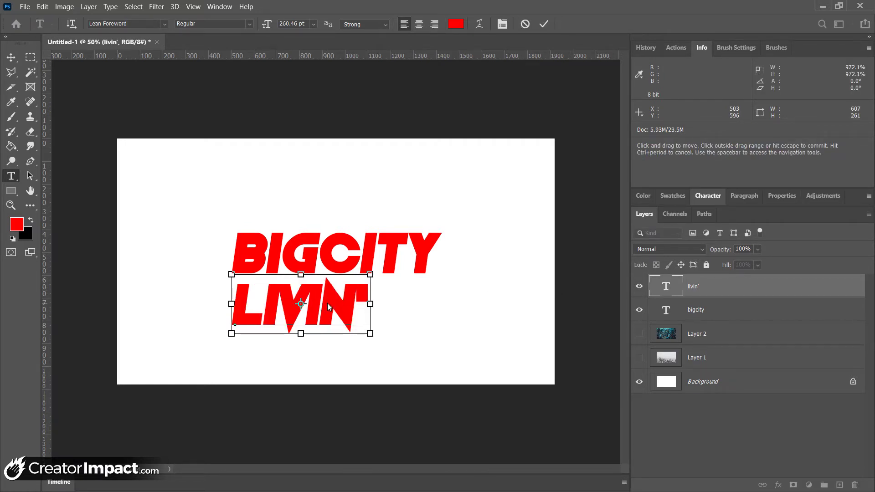
{"action": "key", "text": "ctrl+Return"}
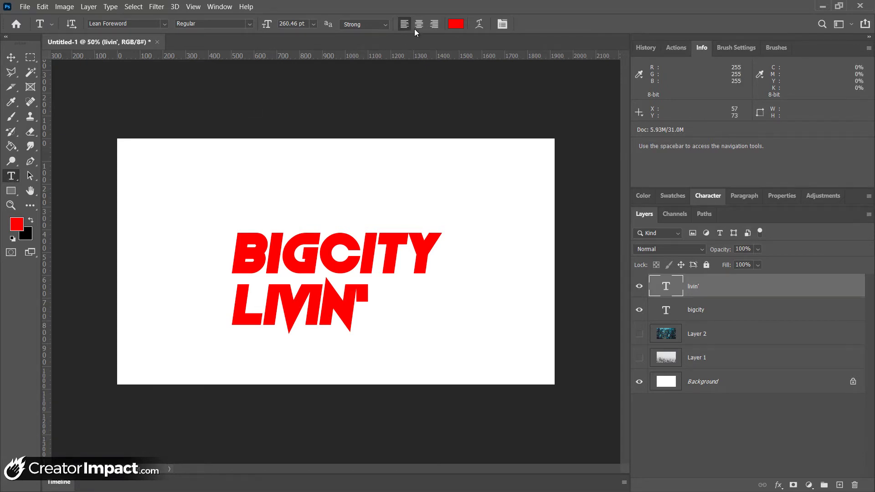
Step: Widen the letter spacing of the livin' text by trying a tracking of 10 and setting it to 50
{"action": "left_click", "coordinate": [502, 25]}
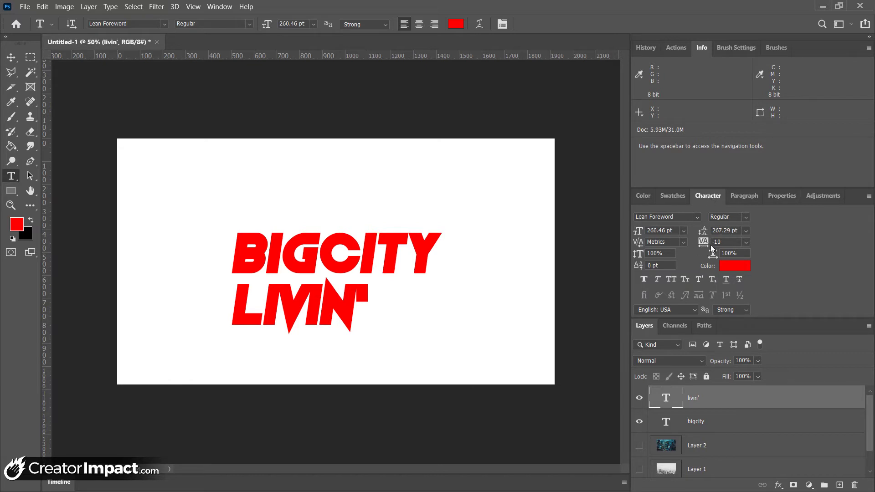
{"action": "left_click", "coordinate": [746, 242]}
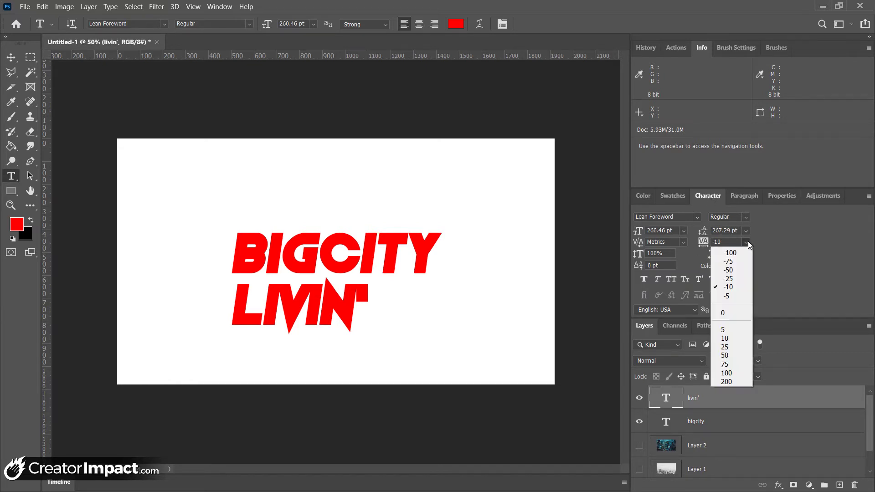
{"action": "left_click", "coordinate": [735, 339]}
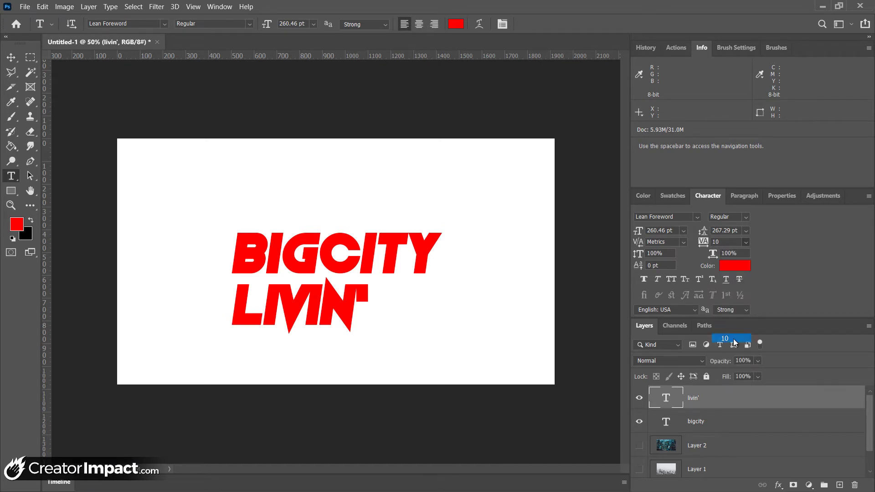
{"action": "left_click", "coordinate": [746, 242]}
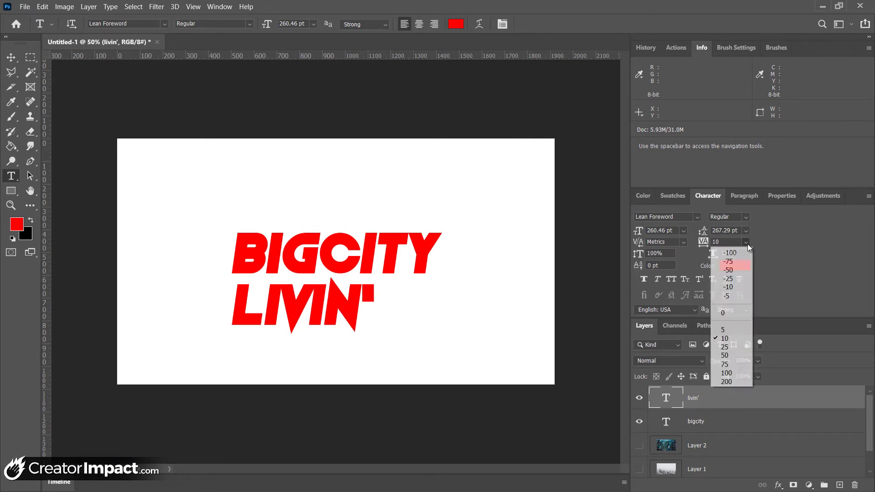
{"action": "left_click", "coordinate": [729, 357]}
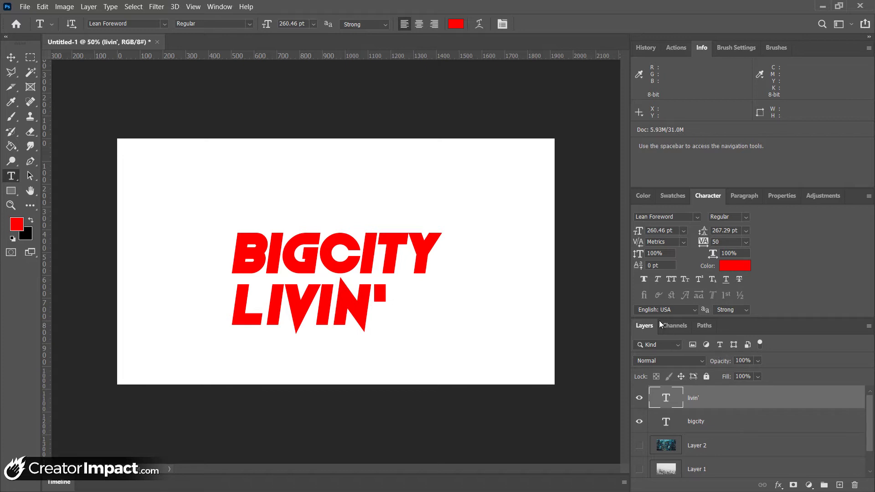
Step: Set the livin' text colour to black (000000) and collapse the character settings
{"action": "left_click", "coordinate": [457, 26]}
{"action": "left_click_drag", "start_coordinate": [172, 226], "coordinate": [223, 274]}
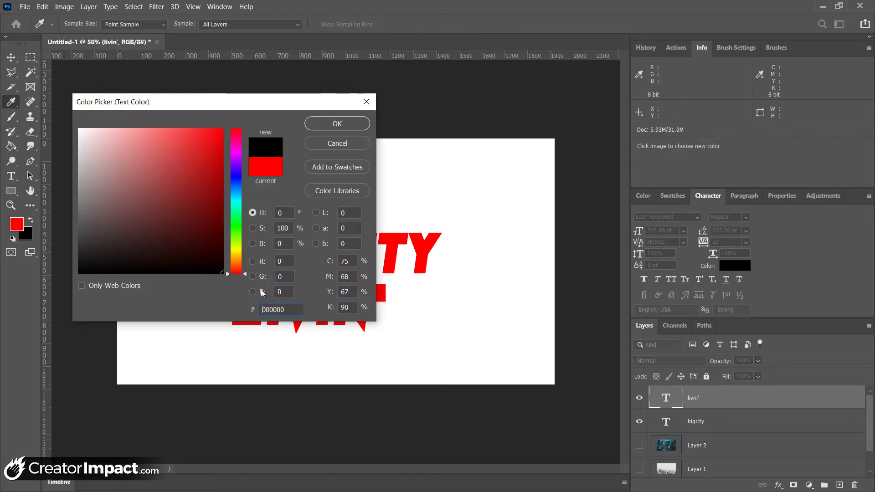
{"action": "left_click", "coordinate": [346, 124]}
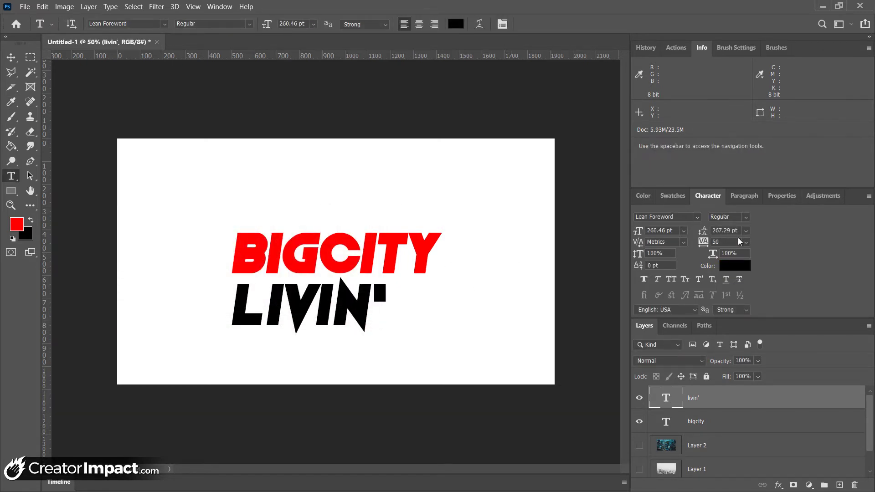
{"action": "double_click", "coordinate": [706, 195]}
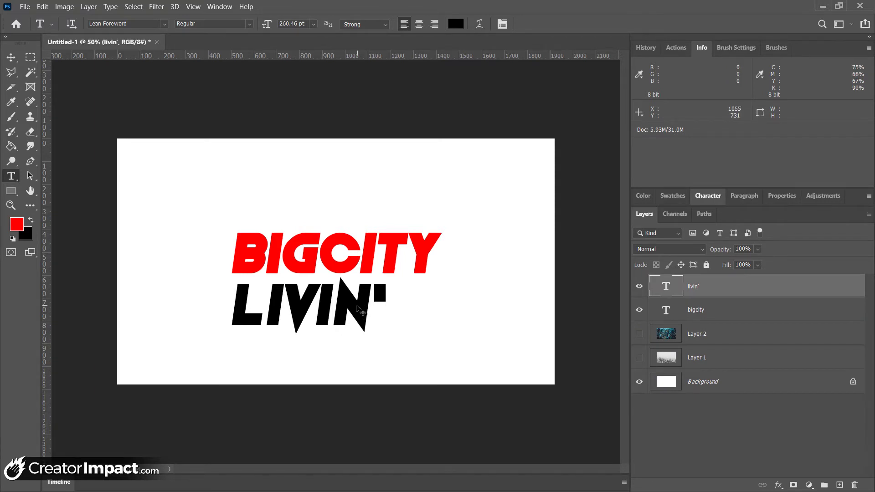
Step: Scale the livin' text down to less than half its size and place it beneath the CITY part of the bigcity word
{"action": "key", "text": "ctrl+t"}
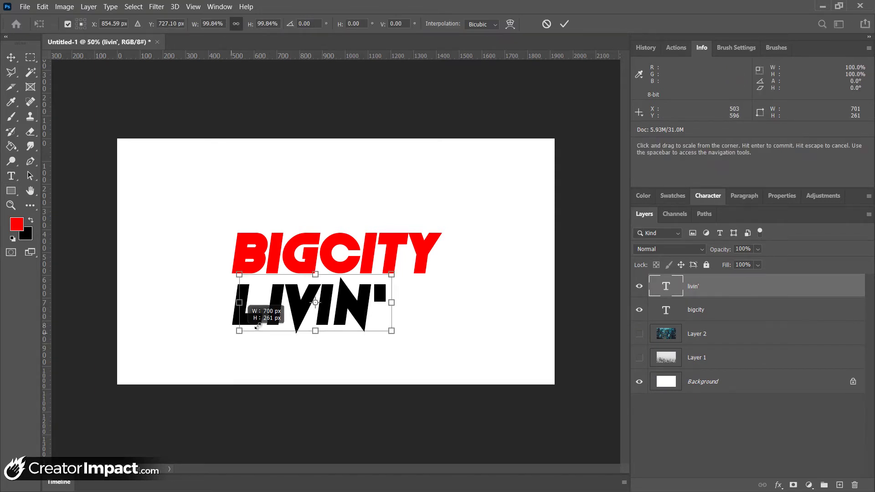
{"action": "left_click_drag", "start_coordinate": [256, 326], "coordinate": [399, 296]}
{"action": "key", "text": "Return"}
{"action": "key", "text": "t"}
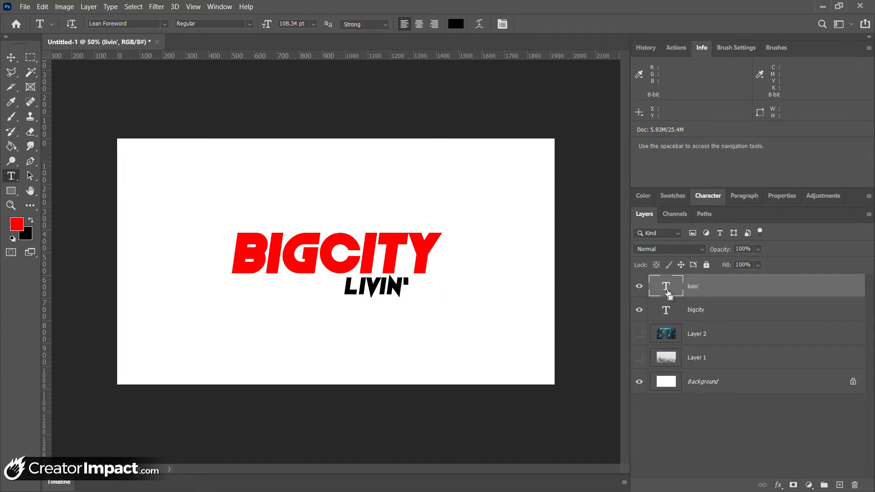
Step: Mask Layer 2 with a selection of the bigcity letters, hide the bigcity text layer and show Layer 2
{"action": "left_click_drag", "start_coordinate": [667, 291], "coordinate": [664, 315]}
{"action": "left_click", "coordinate": [664, 313], "text": "ctrl"}
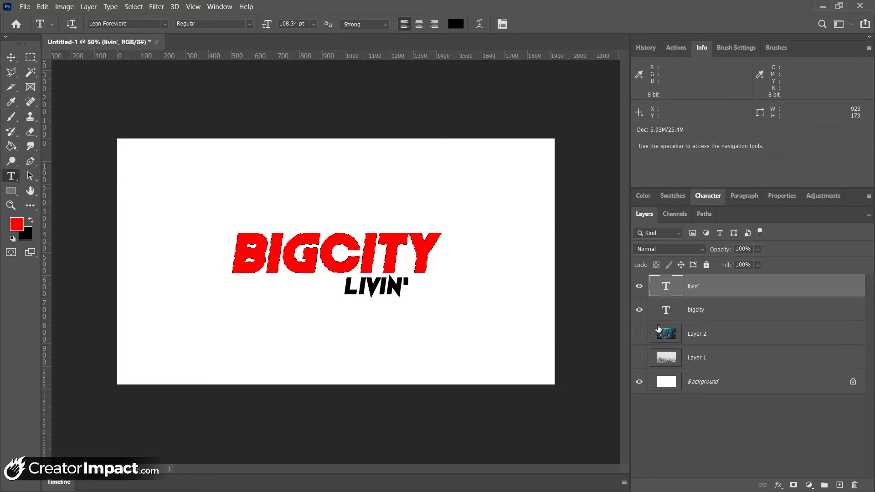
{"action": "left_click", "coordinate": [675, 334]}
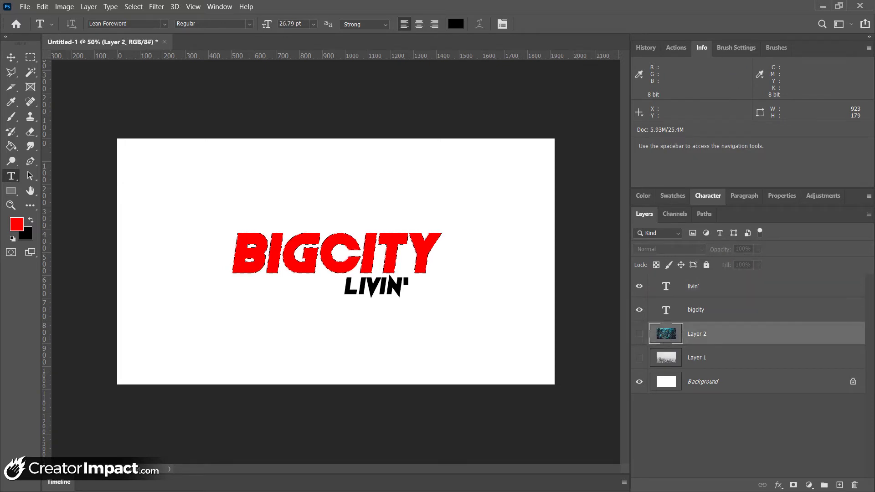
{"action": "left_click", "coordinate": [795, 486]}
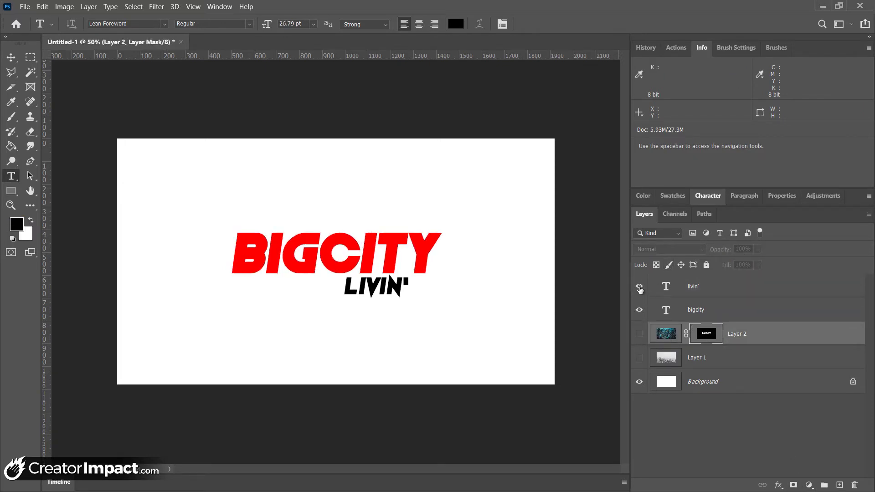
{"action": "left_click", "coordinate": [637, 311]}
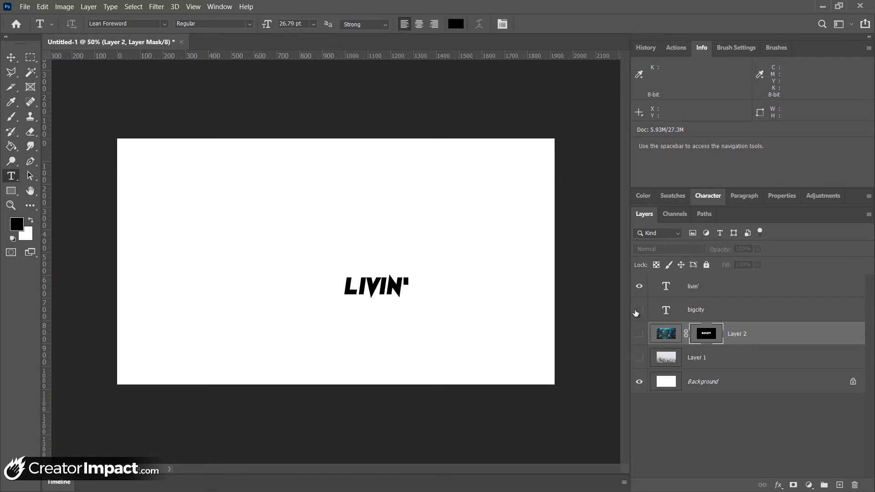
{"action": "left_click", "coordinate": [639, 334]}
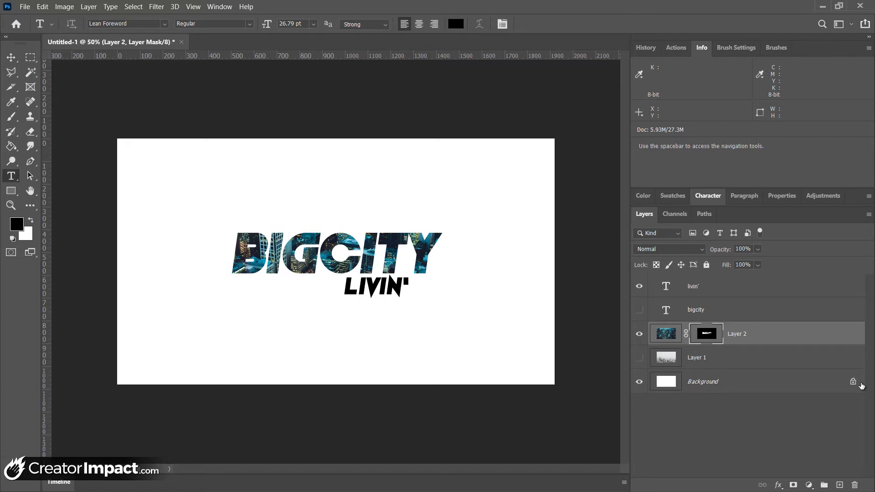
Step: Undo the visibility changes and the layer mask on Layer 2
{"action": "key", "text": "ctrl+z"}
{"action": "key", "text": "ctrl+z"}
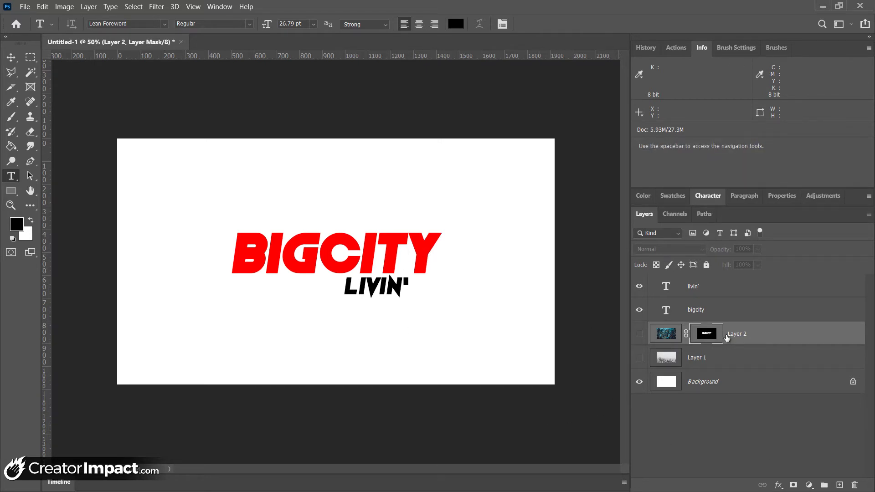
{"action": "key", "text": "ctrl+z"}
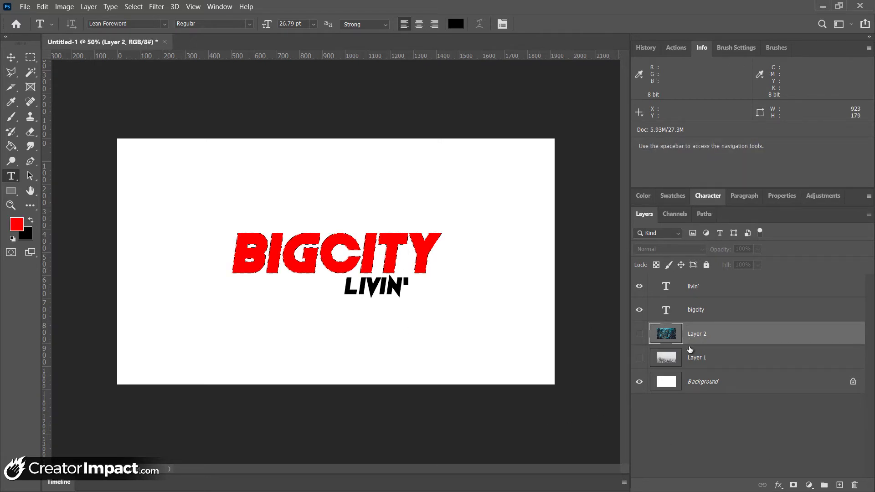
{"action": "key", "text": "ctrl+z"}
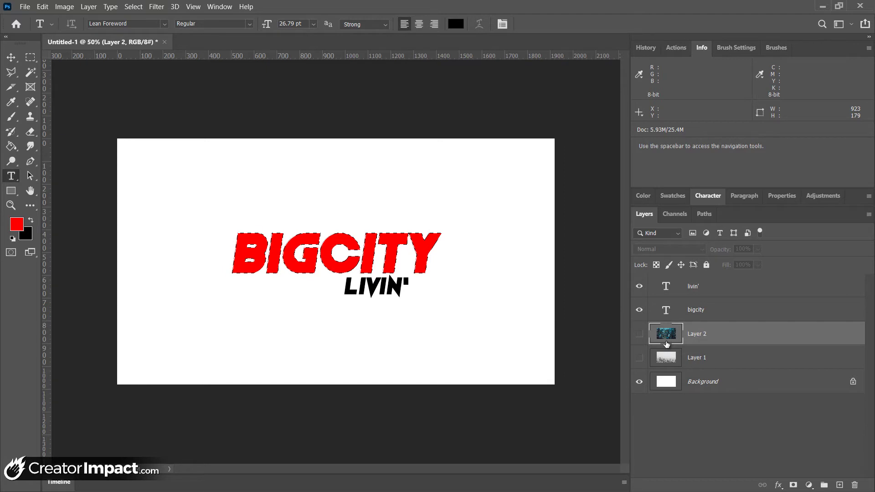
Step: Move Layer 2 directly above the bigcity text layer, show it, and clip it to the text
{"action": "left_click_drag", "start_coordinate": [709, 336], "coordinate": [711, 304]}
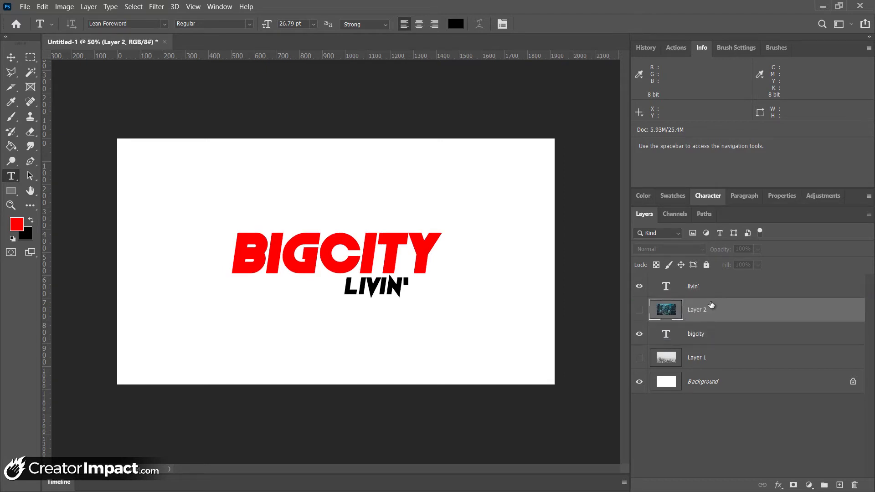
{"action": "left_click", "coordinate": [639, 309]}
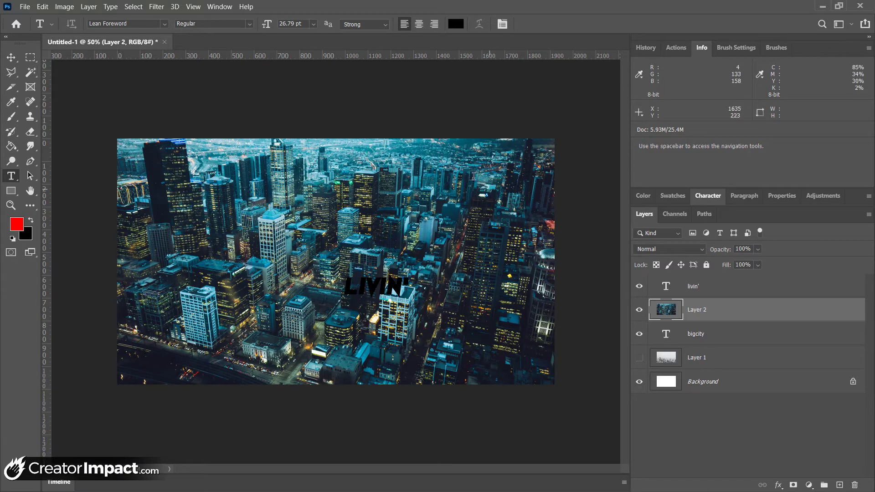
{"action": "left_click", "coordinate": [728, 318], "text": "alt"}
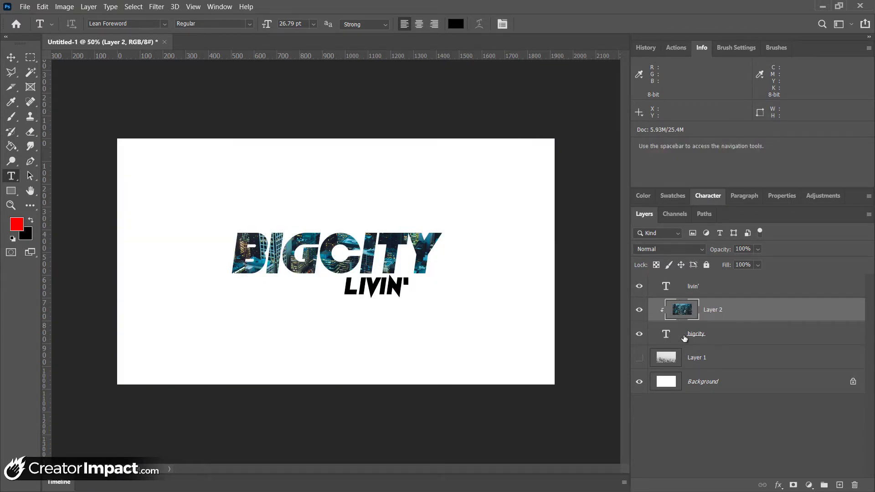
Step: Change the bigcity text's wording to "bigger city" and move it back to the canvas centre
{"action": "left_click", "coordinate": [321, 251]}
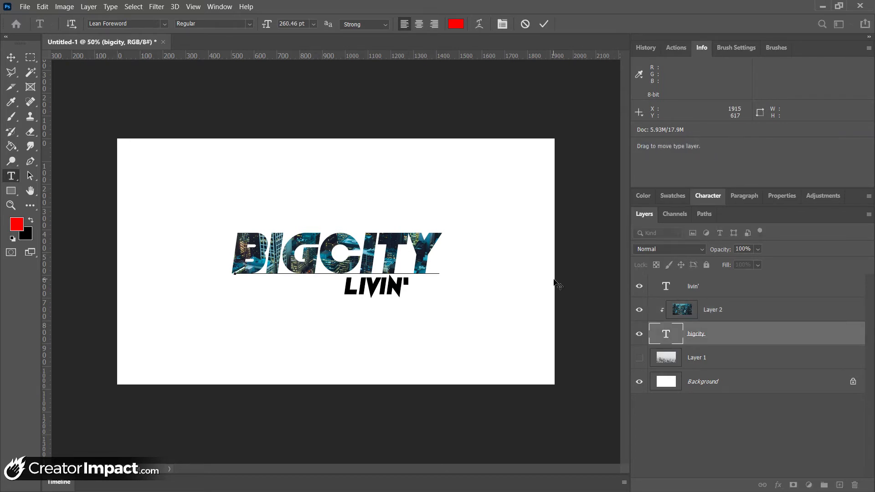
{"action": "type", "text": "ger"}
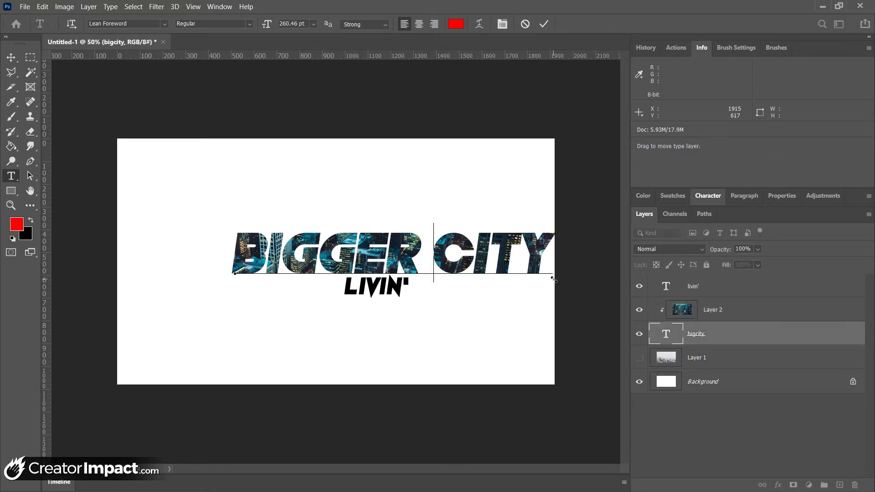
{"action": "key", "text": "ctrl+Return"}
{"action": "left_click_drag", "start_coordinate": [445, 255], "coordinate": [395, 264]}
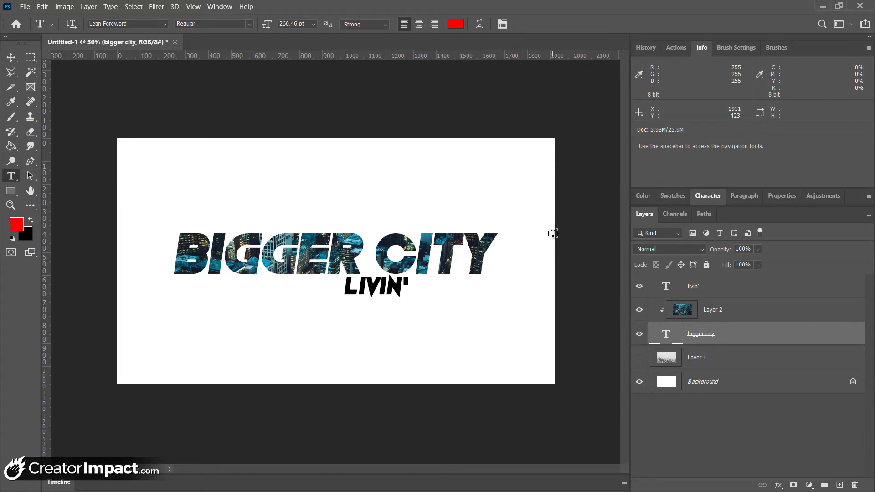
Step: Try Layer 1 as a faded backdrop by showing it at 17% fill, and hide the layer again
{"action": "left_click", "coordinate": [639, 359]}
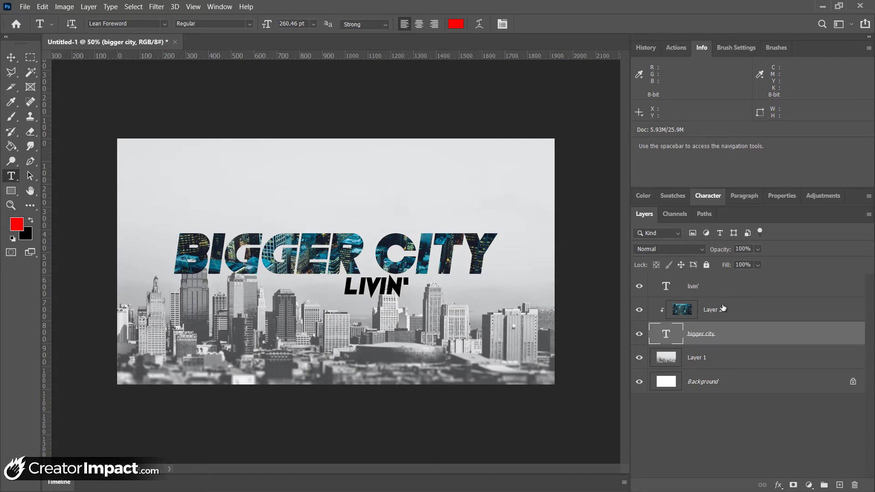
{"action": "left_click", "coordinate": [758, 265]}
{"action": "left_click", "coordinate": [723, 278]}
{"action": "left_click_drag", "start_coordinate": [729, 279], "coordinate": [776, 283]}
{"action": "left_click", "coordinate": [700, 359]}
{"action": "left_click", "coordinate": [700, 359]}
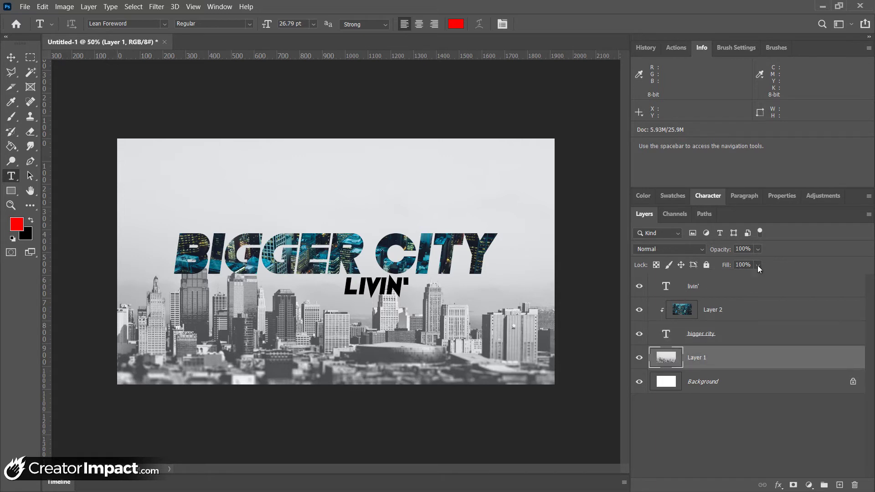
{"action": "left_click_drag", "start_coordinate": [725, 275], "coordinate": [726, 281]}
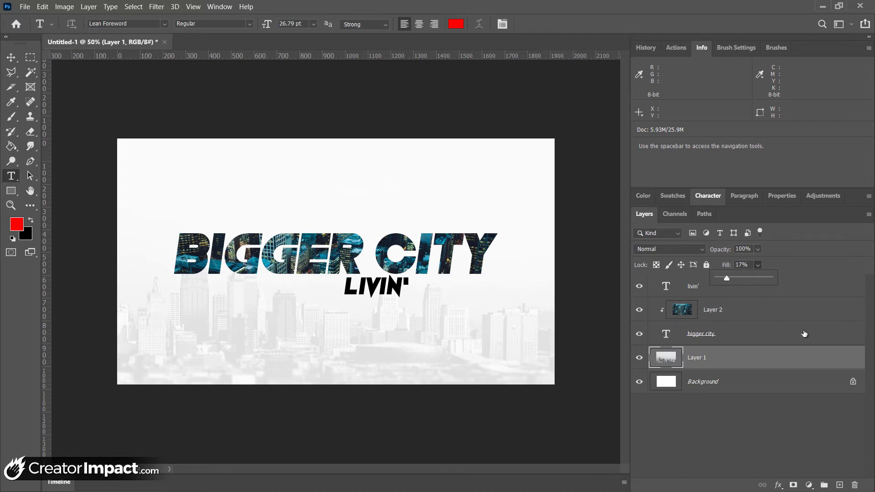
{"action": "left_click", "coordinate": [641, 359]}
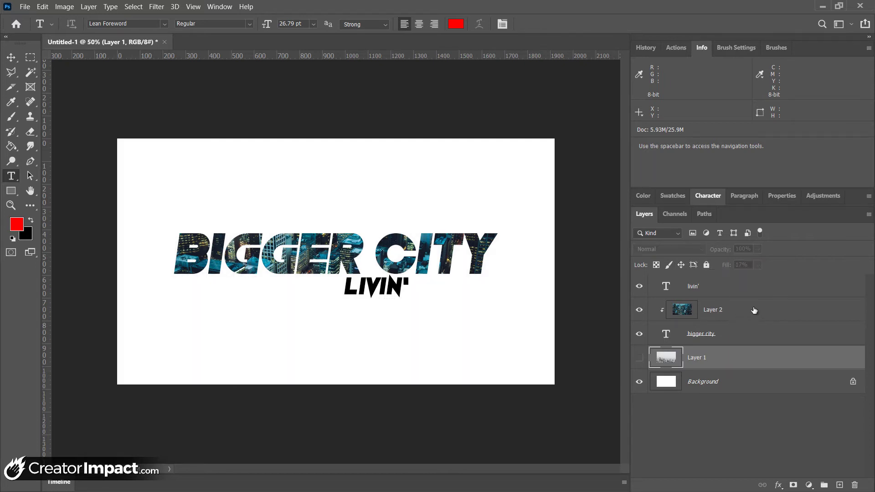
Step: Duplicate Layer 2, place the copy unclipped below the bigger city text layer, and set the copy's fill to 16%
{"action": "left_click", "coordinate": [744, 311]}
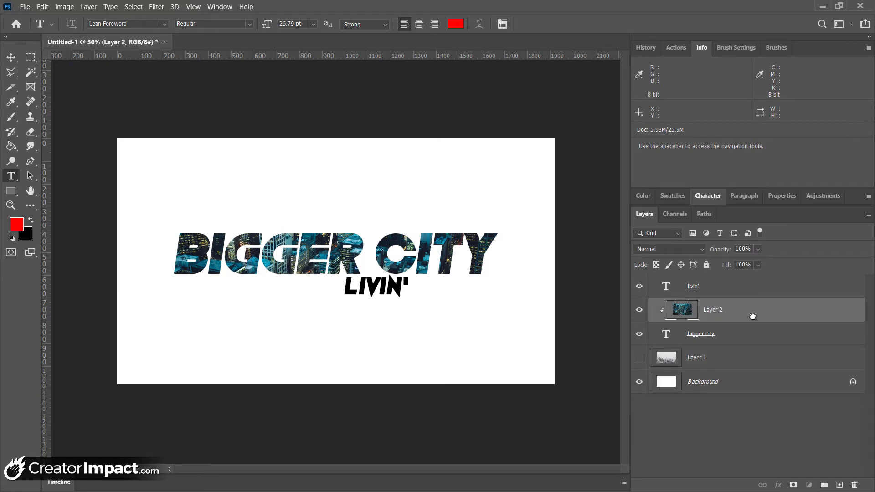
{"action": "left_click_drag", "start_coordinate": [752, 314], "coordinate": [839, 485]}
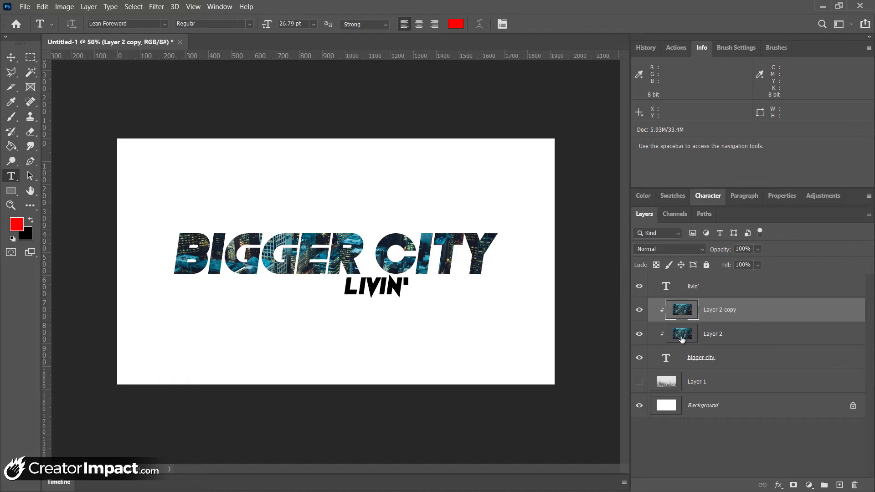
{"action": "left_click_drag", "start_coordinate": [733, 311], "coordinate": [791, 365]}
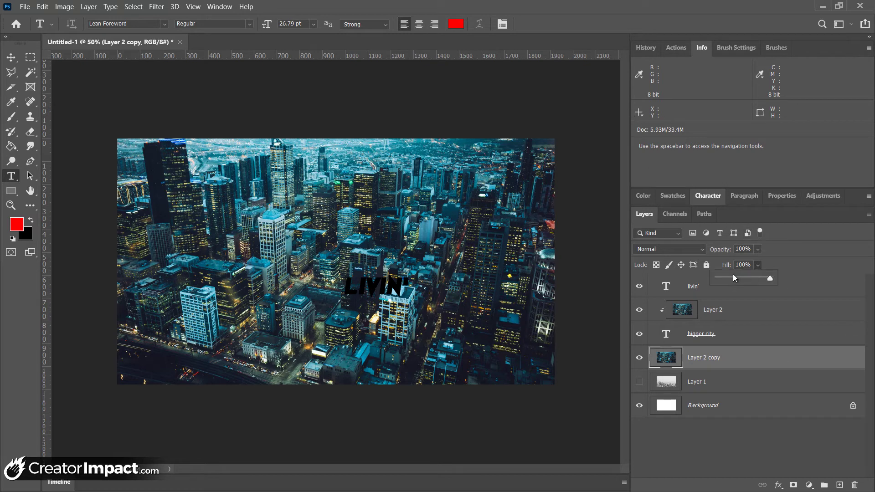
{"action": "left_click_drag", "start_coordinate": [719, 279], "coordinate": [726, 276]}
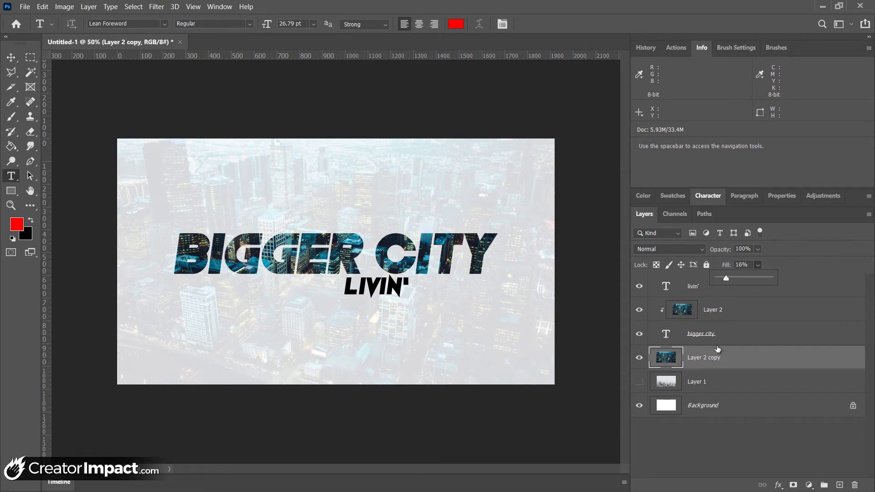
Step: Try moving the bigger city text over the faded photo and return it to the canvas centre
{"action": "left_click", "coordinate": [745, 335]}
{"action": "mouse_move", "coordinate": [395, 267]}
{"action": "left_mouse_down"}
{"action": "mouse_move", "coordinate": [346, 246]}
{"action": "mouse_move", "coordinate": [342, 280]}
{"action": "mouse_move", "coordinate": [396, 300]}
{"action": "mouse_move", "coordinate": [395, 259]}
{"action": "left_mouse_up"}
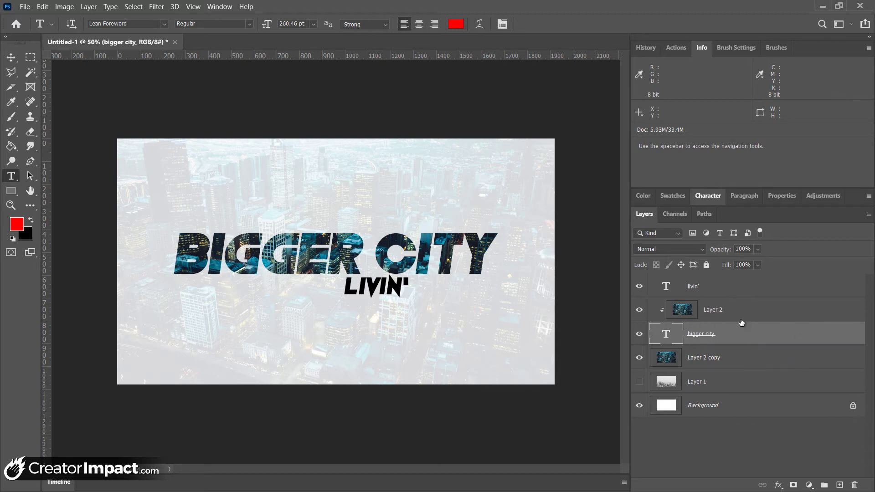
Step: Add a Color Overlay to the clipped Layer 2, using a dark teal blue at 33% opacity
{"action": "left_click", "coordinate": [729, 312]}
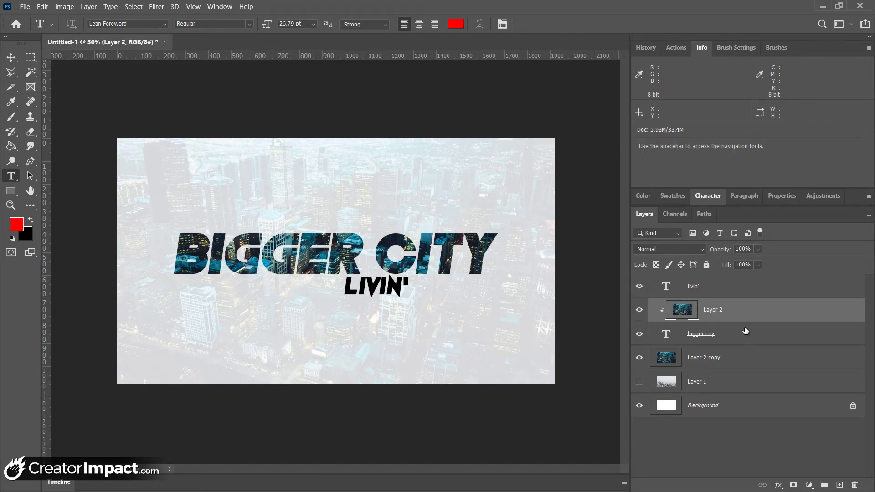
{"action": "right_click", "coordinate": [716, 310]}
{"action": "left_click", "coordinate": [761, 6]}
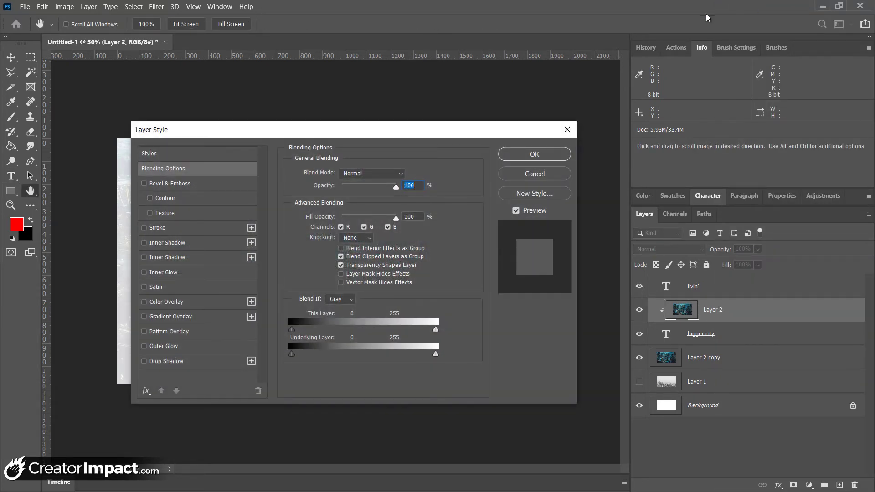
{"action": "left_click_drag", "start_coordinate": [374, 136], "coordinate": [583, 129]}
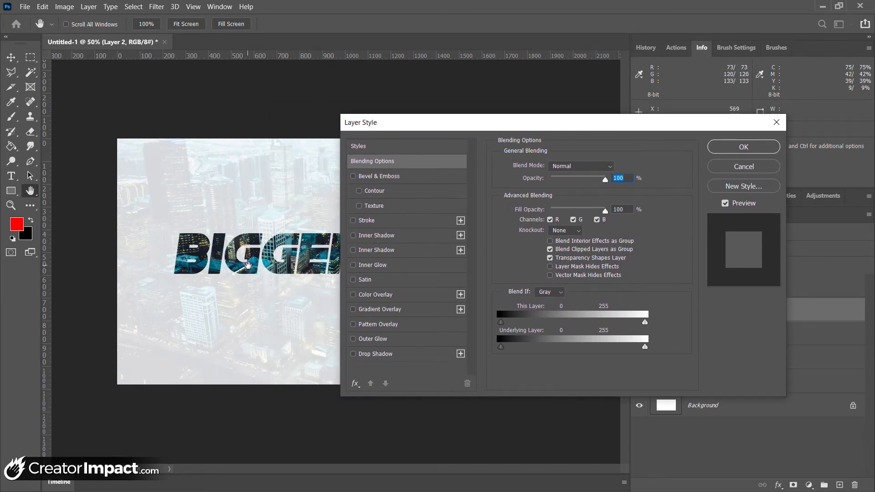
{"action": "left_click", "coordinate": [376, 295]}
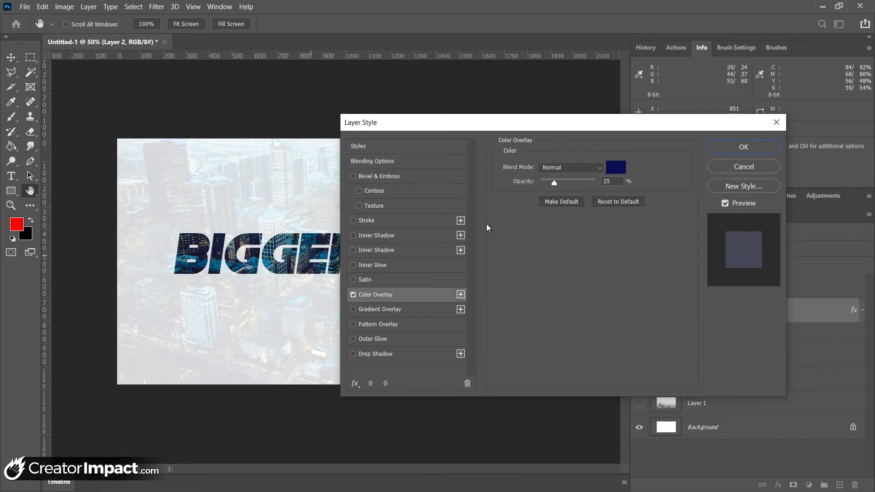
{"action": "left_click", "coordinate": [616, 167]}
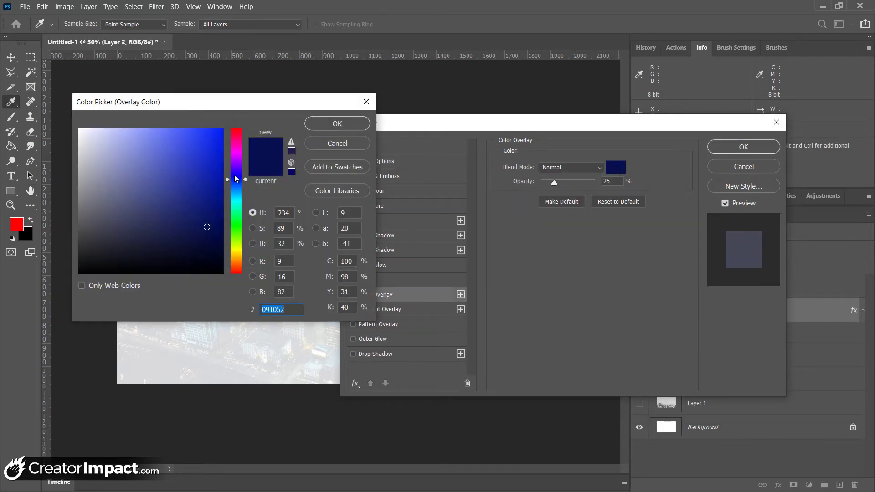
{"action": "left_click_drag", "start_coordinate": [236, 180], "coordinate": [237, 190]}
{"action": "left_click", "coordinate": [328, 124]}
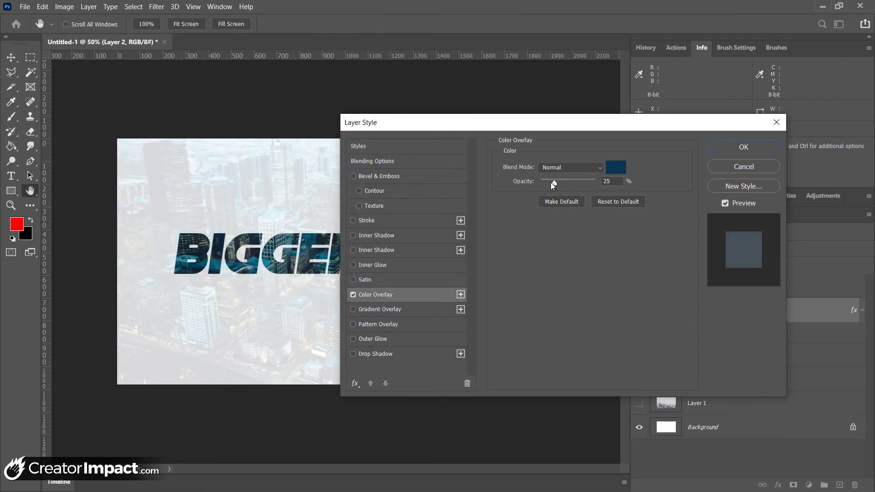
{"action": "mouse_move", "coordinate": [552, 184]}
{"action": "left_mouse_down"}
{"action": "mouse_move", "coordinate": [623, 183]}
{"action": "mouse_move", "coordinate": [518, 182]}
{"action": "mouse_move", "coordinate": [575, 179]}
{"action": "mouse_move", "coordinate": [557, 182]}
{"action": "left_mouse_up"}
Step: Try an Outer Glow and a Gradient Overlay on Layer 2, turning each one off again
{"action": "left_click", "coordinate": [353, 339]}
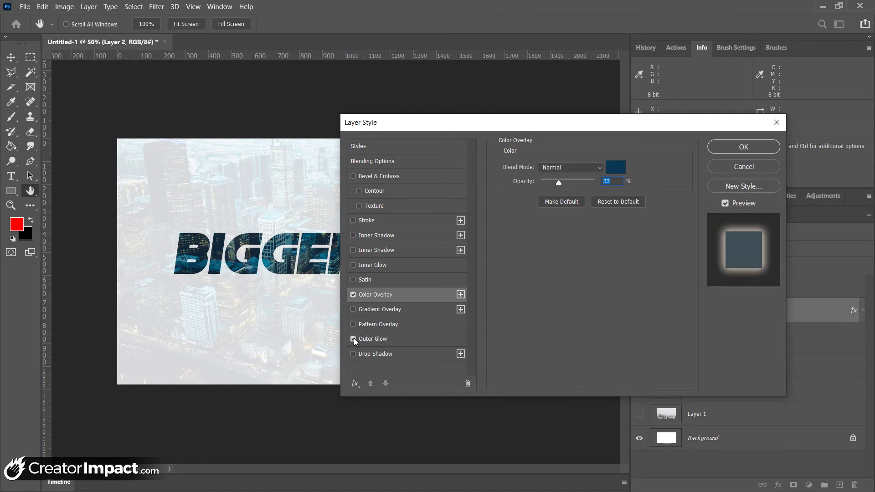
{"action": "left_click", "coordinate": [354, 339]}
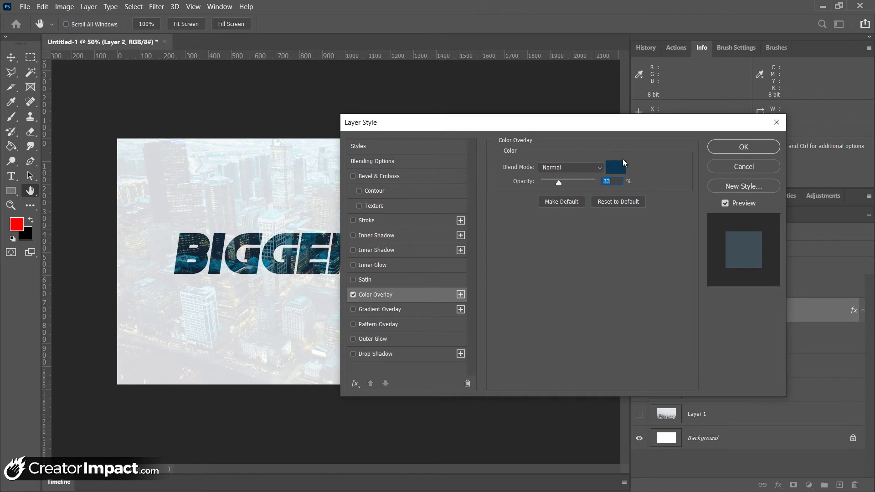
{"action": "left_click", "coordinate": [381, 311]}
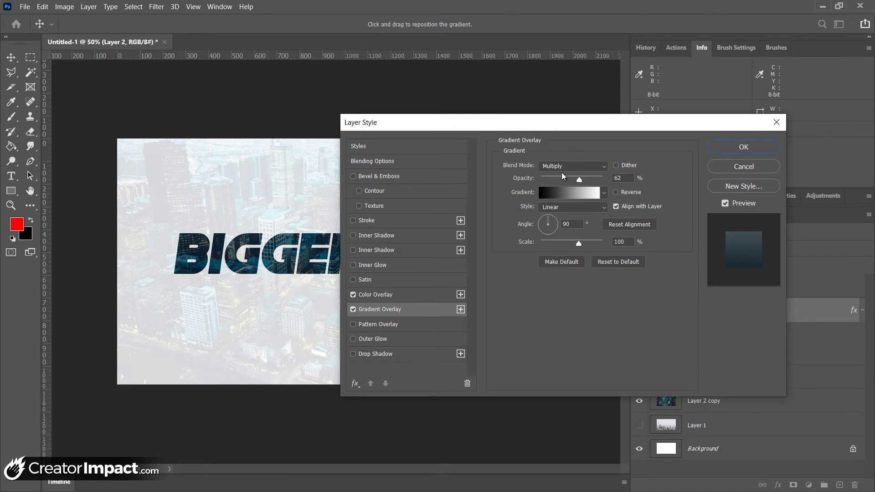
{"action": "left_click", "coordinate": [353, 309]}
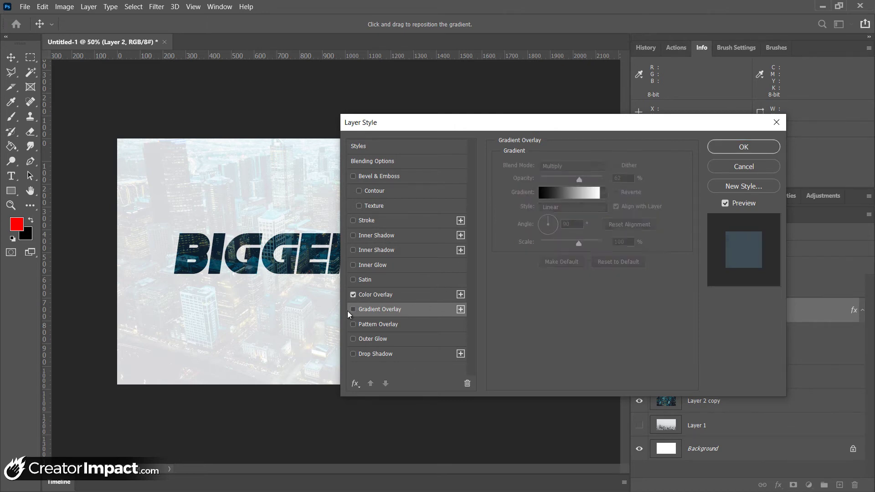
Step: Add an Outer Glow to the bigger city text layer, using Normal blend mode and white (ffffff)
{"action": "left_click", "coordinate": [737, 147]}
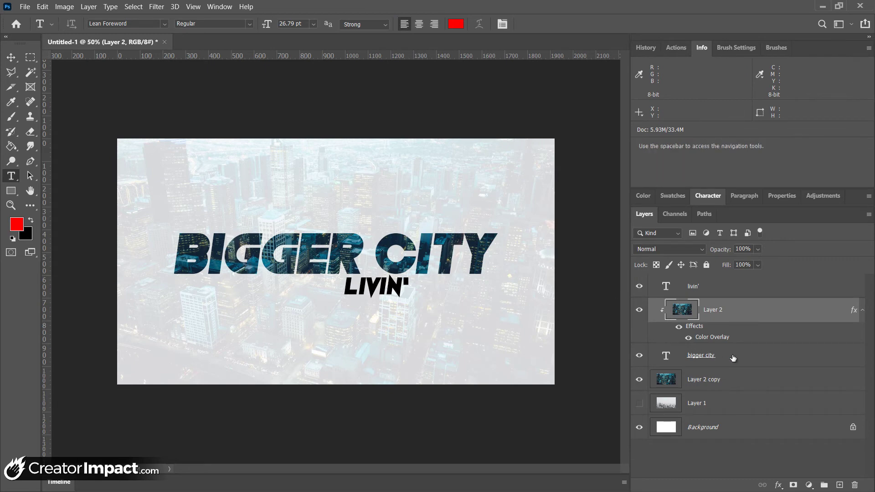
{"action": "left_click", "coordinate": [747, 359]}
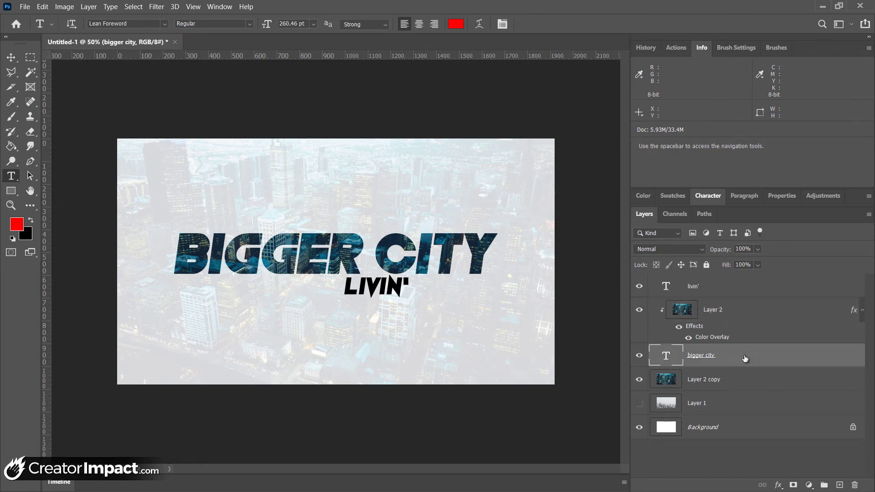
{"action": "right_click", "coordinate": [745, 356]}
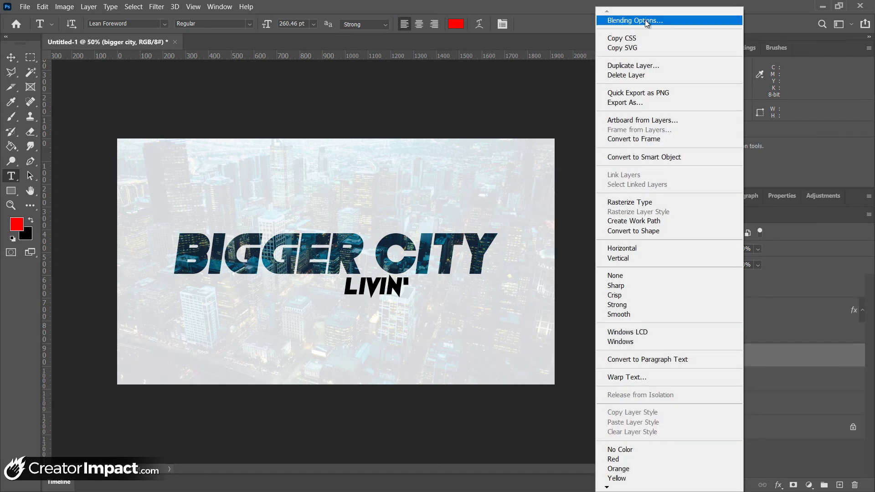
{"action": "left_click", "coordinate": [644, 20]}
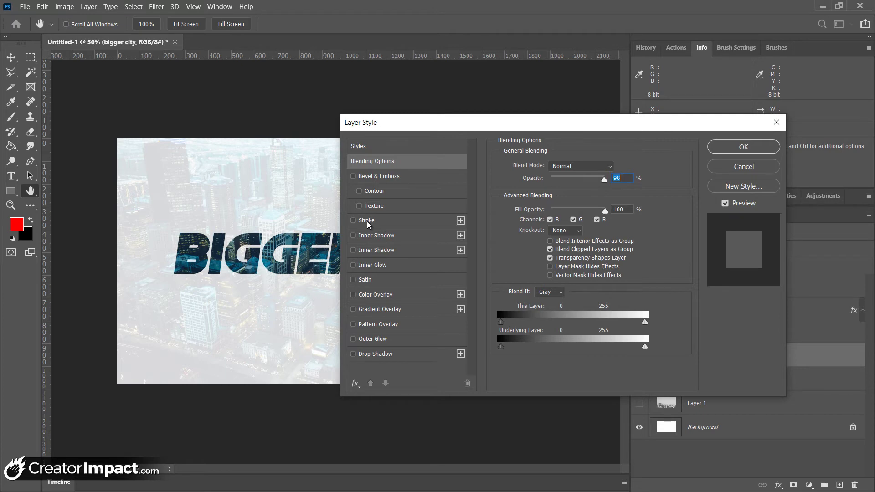
{"action": "left_click", "coordinate": [381, 340]}
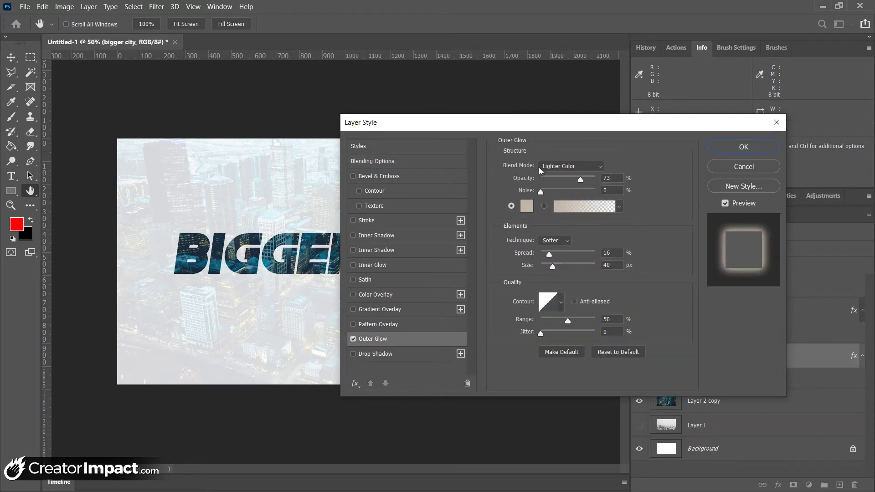
{"action": "left_click", "coordinate": [570, 166]}
{"action": "left_click", "coordinate": [561, 172]}
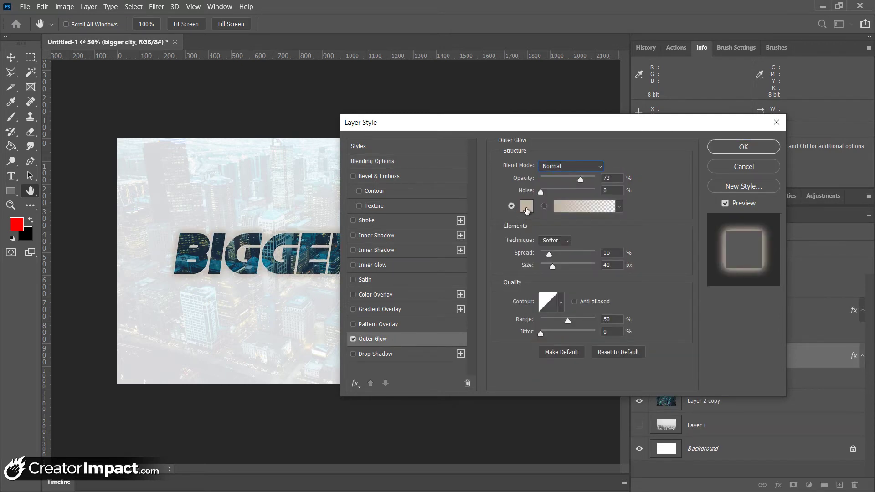
{"action": "left_click", "coordinate": [527, 206]}
{"action": "type", "text": "ffffff"}
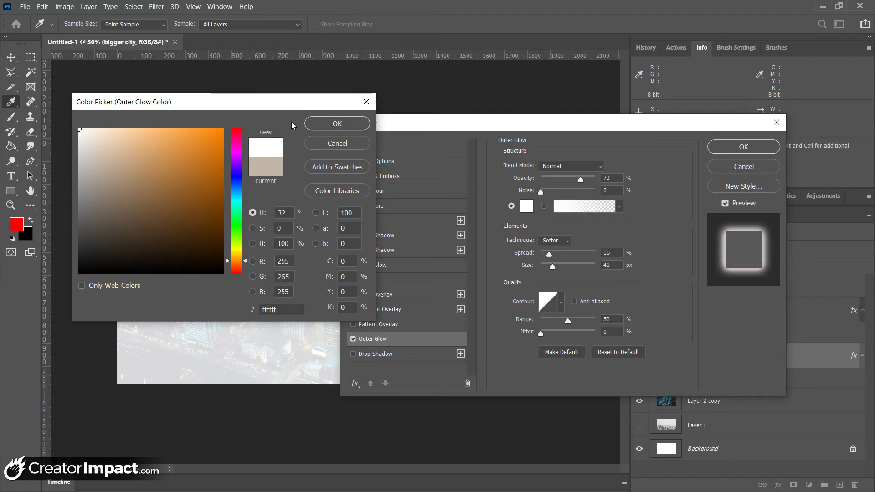
{"action": "left_click", "coordinate": [308, 126]}
Step: Set the bigger city text's Outer Glow to 71% opacity with a 40 px size and apply the style
{"action": "left_click_drag", "start_coordinate": [469, 126], "coordinate": [525, 127]}
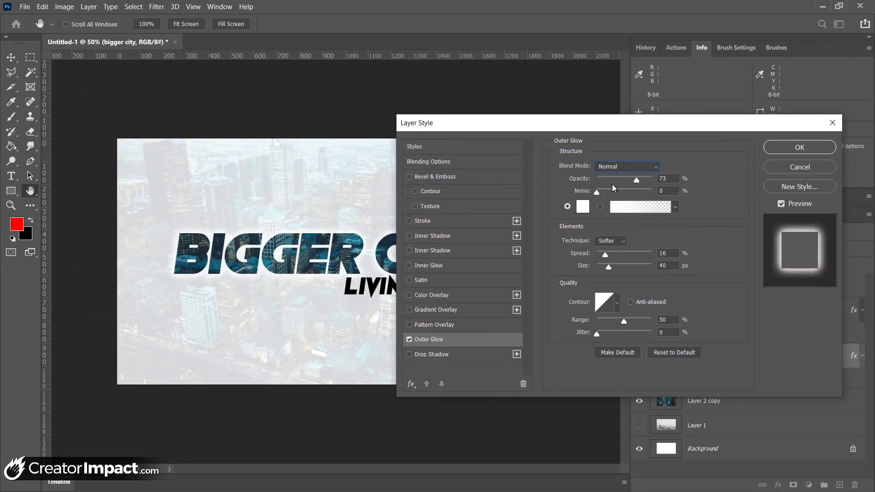
{"action": "left_click_drag", "start_coordinate": [638, 182], "coordinate": [652, 179]}
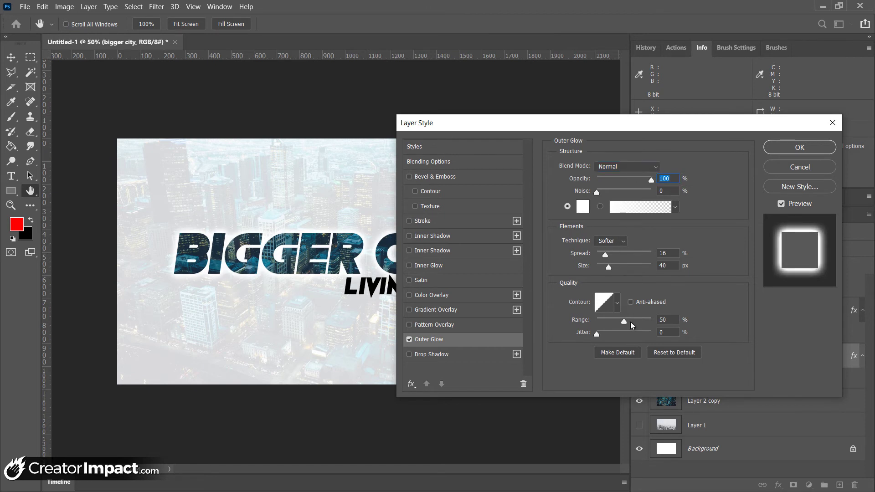
{"action": "mouse_move", "coordinate": [619, 267]}
{"action": "left_mouse_down"}
{"action": "mouse_move", "coordinate": [656, 267]}
{"action": "mouse_move", "coordinate": [577, 269]}
{"action": "mouse_move", "coordinate": [610, 265]}
{"action": "left_mouse_up"}
{"action": "left_click_drag", "start_coordinate": [628, 179], "coordinate": [622, 179]}
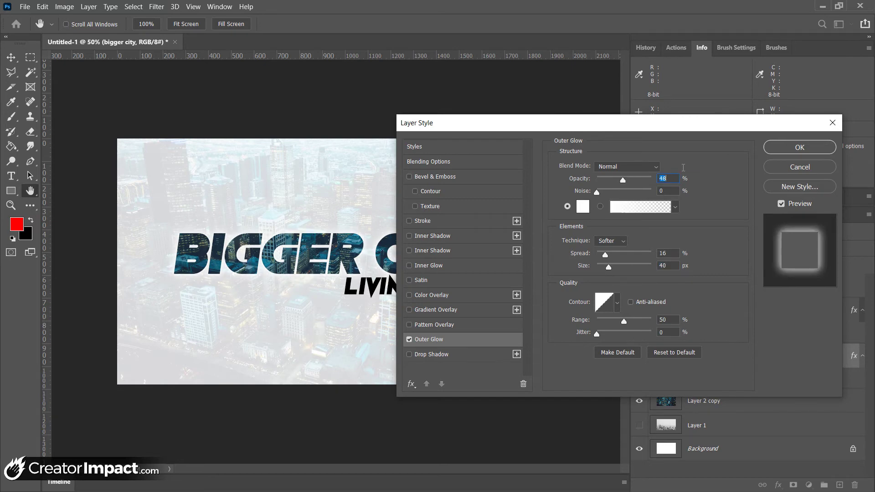
{"action": "left_click", "coordinate": [637, 181]}
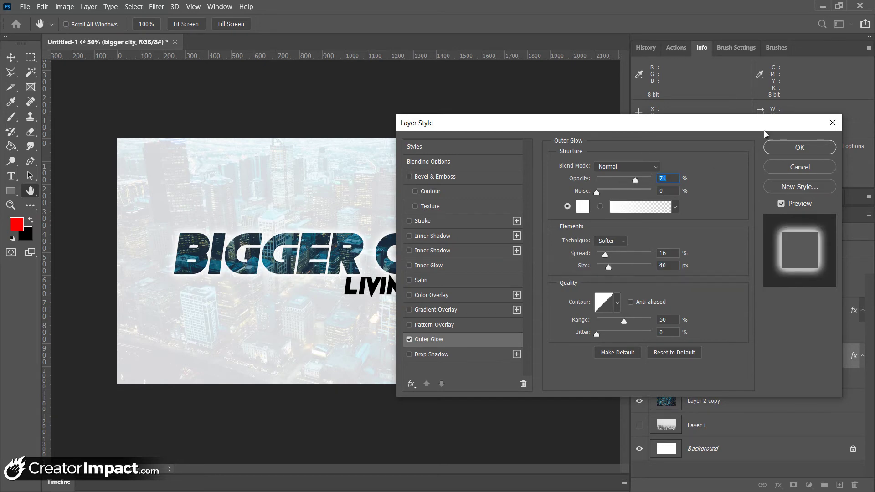
{"action": "left_click", "coordinate": [798, 148]}
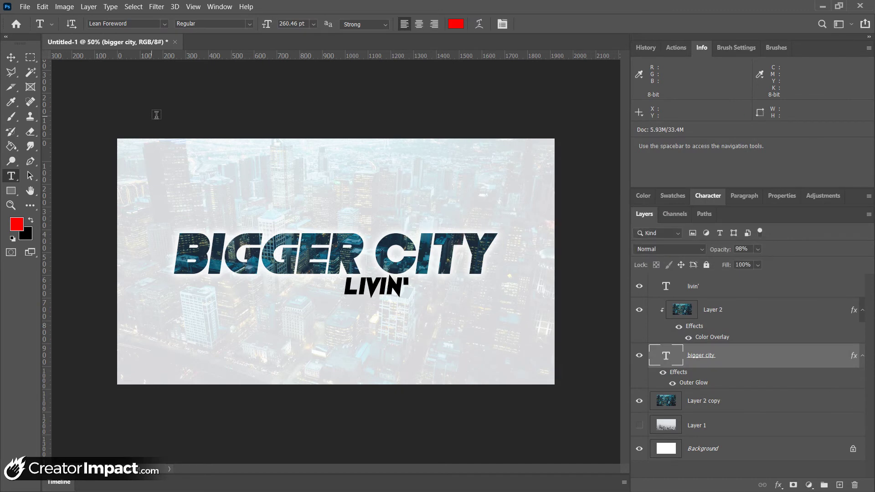
Step: Change the bigger city text to read BIG-CITY, with a hyphen and no space
{"action": "left_click_drag", "start_coordinate": [354, 247], "coordinate": [272, 247]}
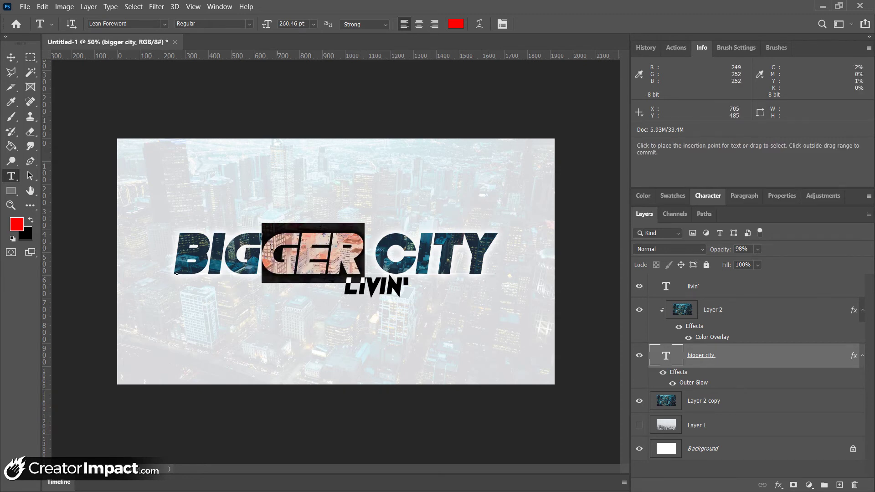
{"action": "key", "text": "BackSpace"}
{"action": "type", "text": "-"}
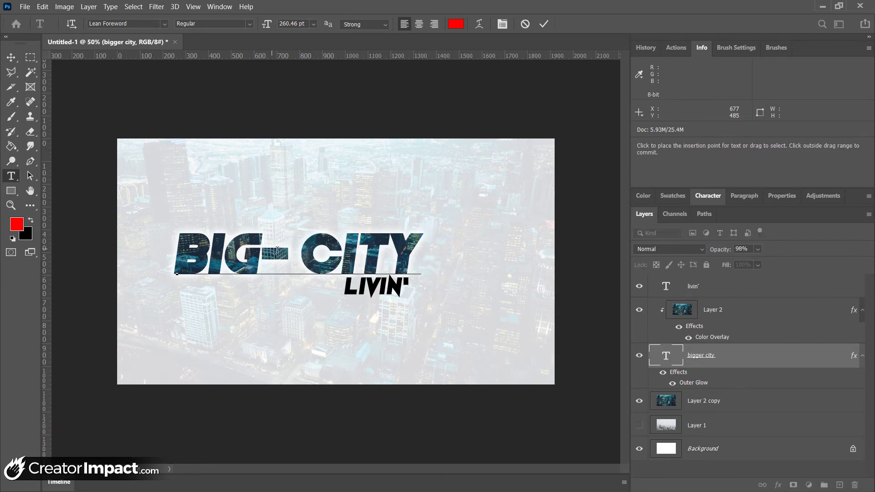
{"action": "key", "text": "Delete"}
{"action": "key", "text": "ctrl+Return"}
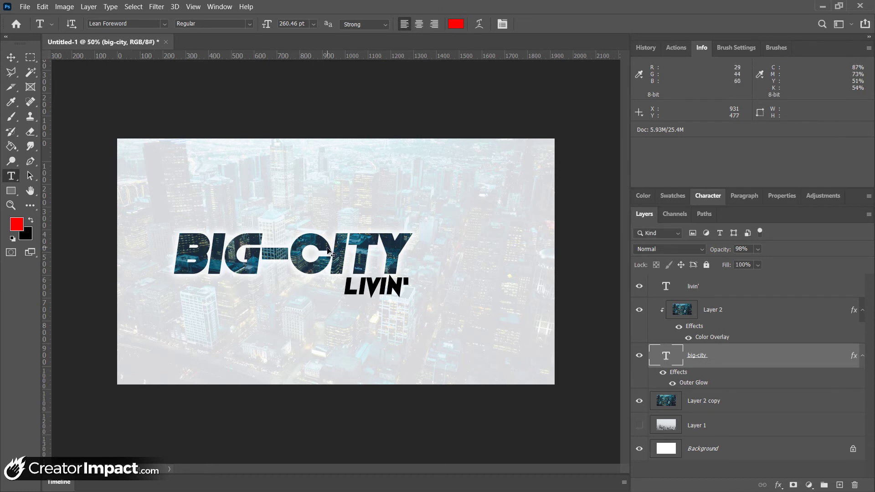
Step: Remove the hyphen so the text reads BIGCITY, and shift it towards the right over the LIVIN' text
{"action": "left_click_drag", "start_coordinate": [332, 265], "coordinate": [320, 250]}
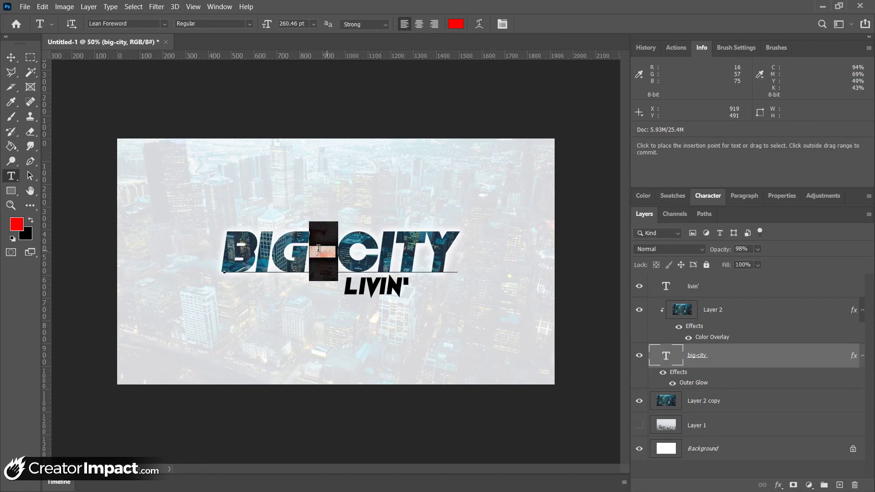
{"action": "key", "text": "BackSpace"}
{"action": "key", "text": "ctrl+Return"}
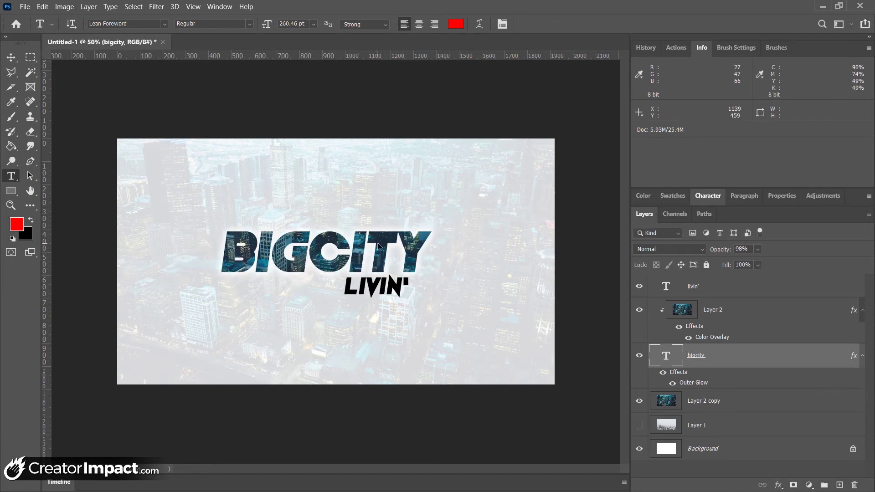
{"action": "left_click_drag", "start_coordinate": [379, 246], "coordinate": [394, 244]}
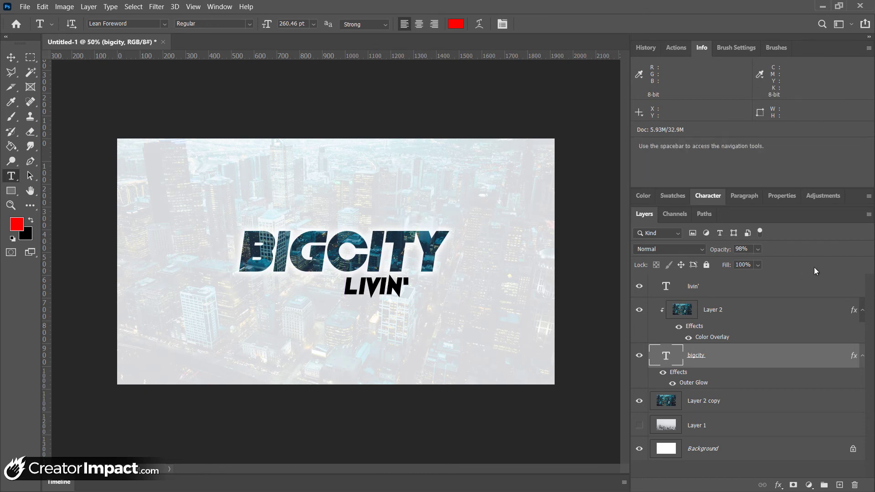
Step: Group Layer 2 with the bigcity text and make a hidden duplicate of the group, offset to the lower left
{"action": "left_click", "coordinate": [730, 310], "text": "ctrl"}
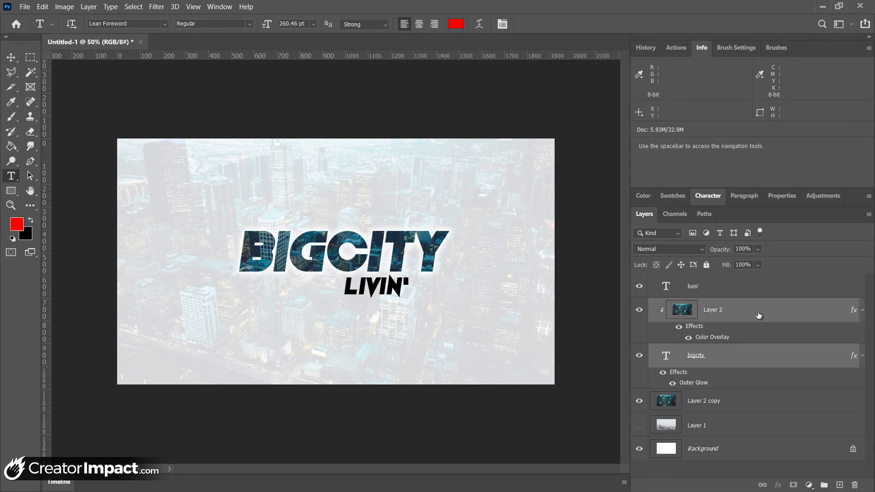
{"action": "key", "text": "ctrl+g"}
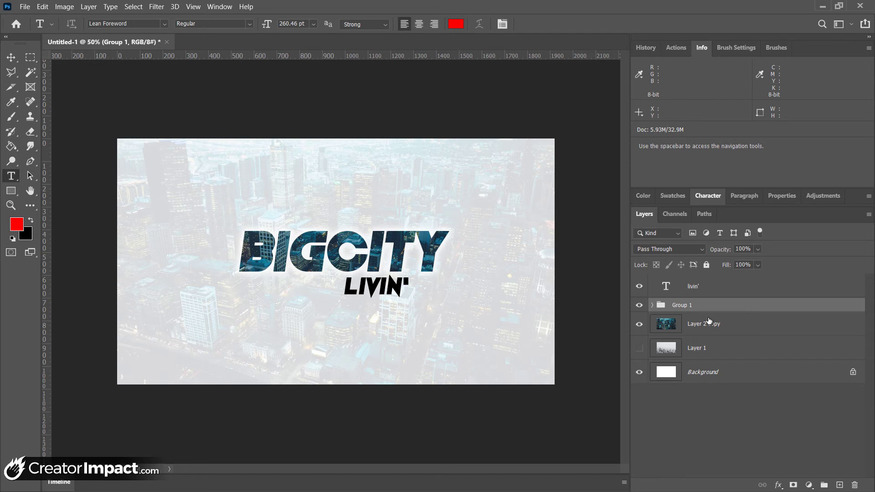
{"action": "left_click_drag", "start_coordinate": [717, 309], "coordinate": [841, 487]}
{"action": "left_click_drag", "start_coordinate": [358, 273], "coordinate": [255, 319]}
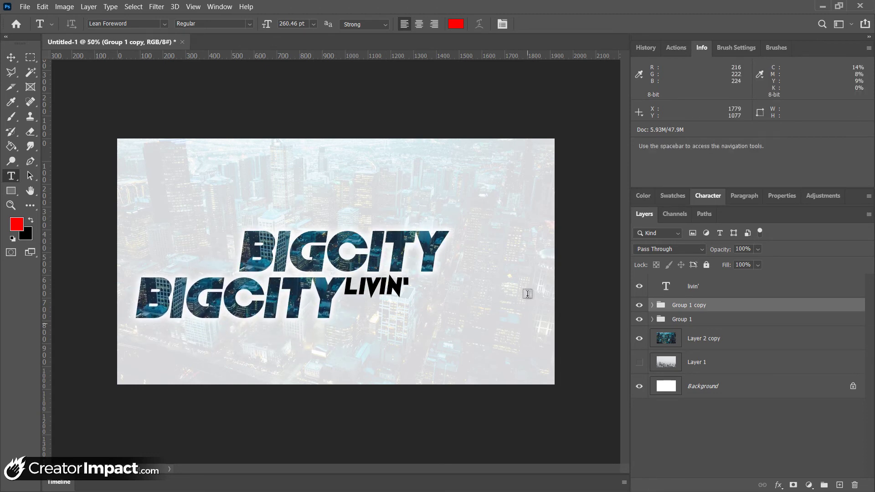
{"action": "left_click", "coordinate": [639, 305]}
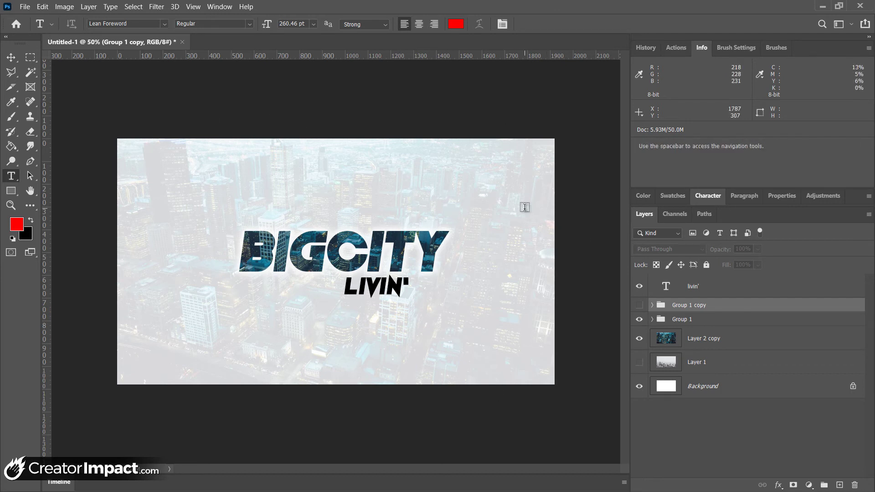
Step: Set Layer 2 copy's fill to 100% and hide the Outer Glow of the bigcity text in Group 1
{"action": "left_click", "coordinate": [704, 342]}
{"action": "left_click_drag", "start_coordinate": [758, 265], "coordinate": [857, 276]}
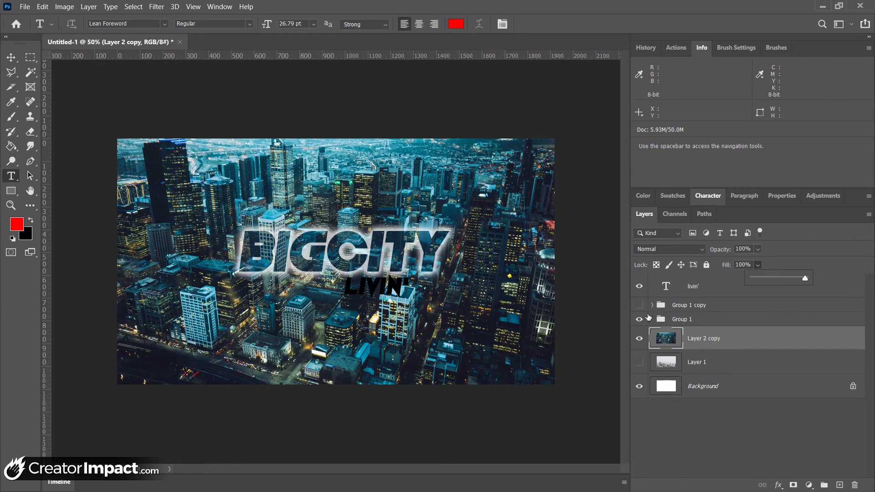
{"action": "left_click", "coordinate": [652, 319]}
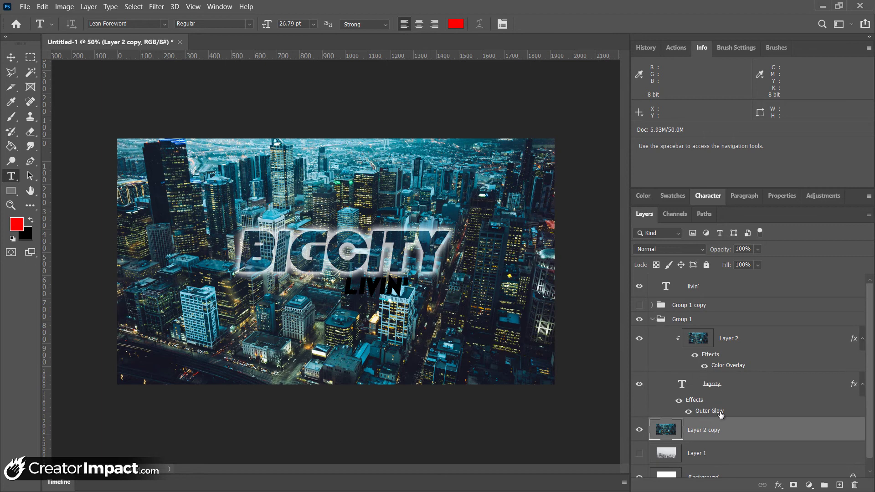
{"action": "left_click", "coordinate": [690, 412]}
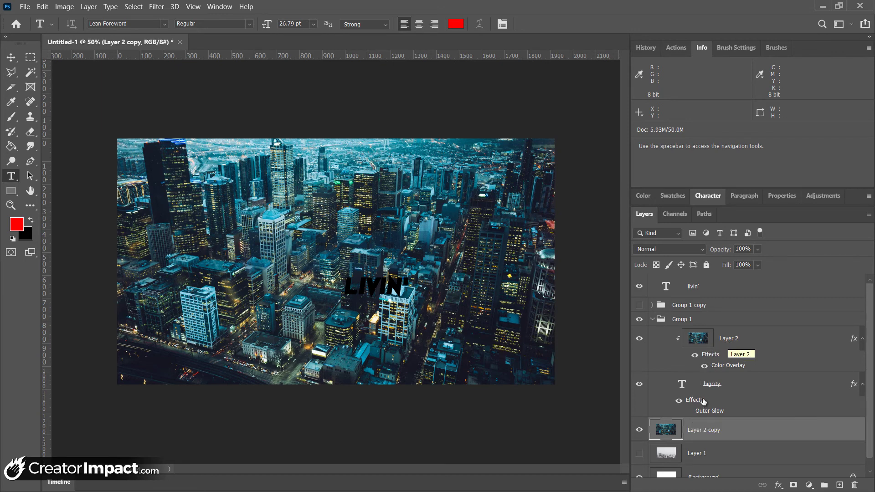
Step: Try changing Layer 2's Color Overlay in Group 1 to white at 86% opacity
{"action": "left_click", "coordinate": [726, 345]}
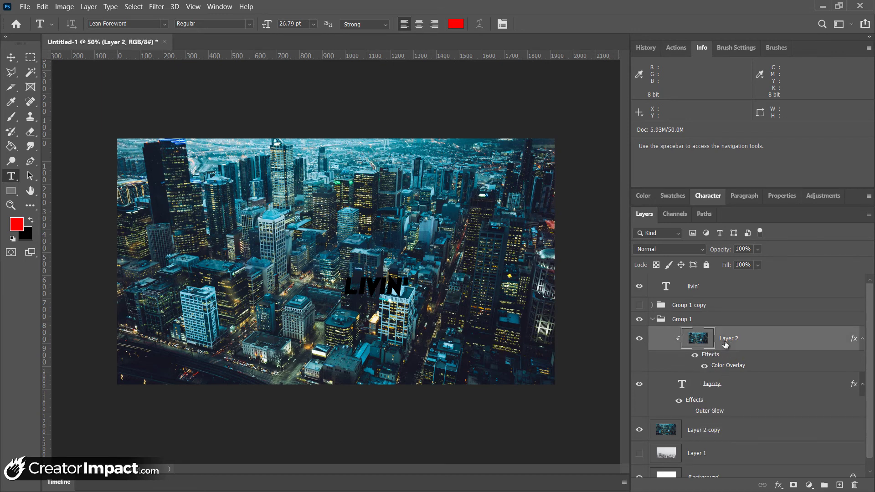
{"action": "double_click", "coordinate": [728, 365]}
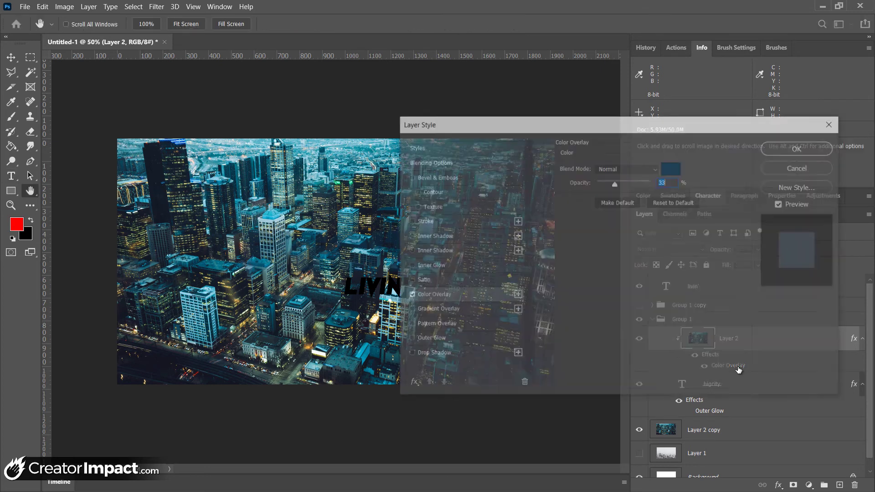
{"action": "left_click", "coordinate": [673, 168]}
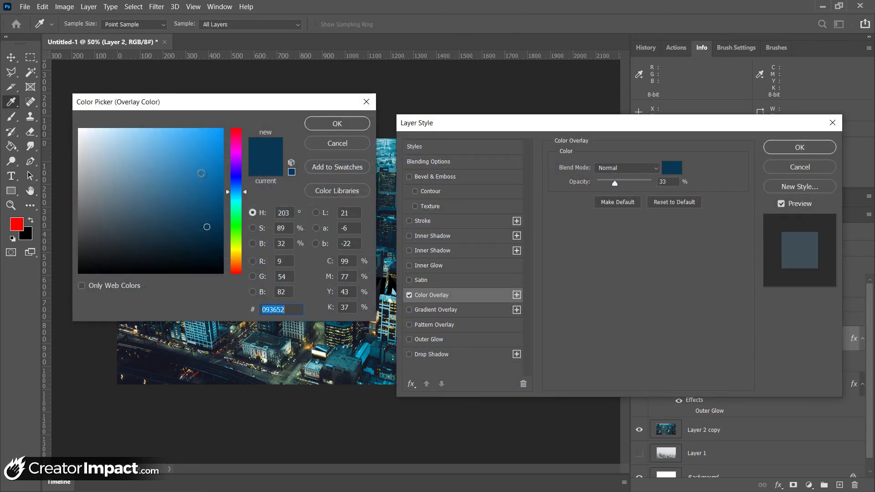
{"action": "left_click_drag", "start_coordinate": [140, 164], "coordinate": [79, 130]}
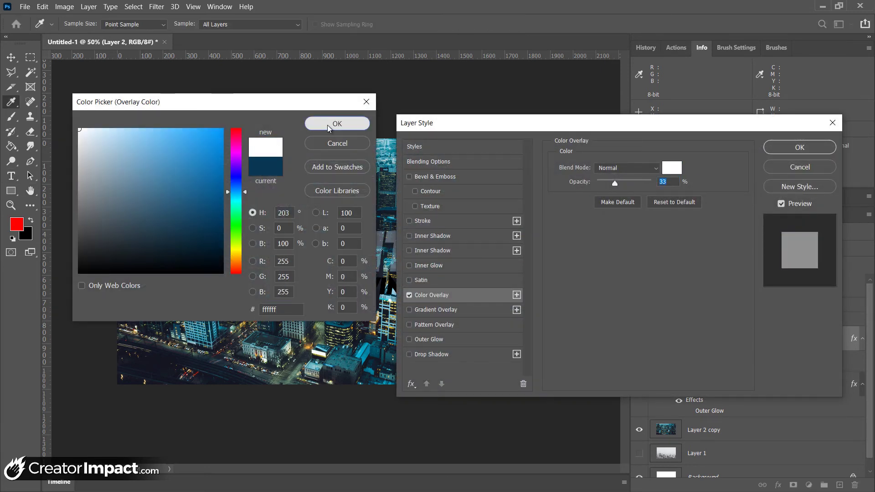
{"action": "left_click", "coordinate": [328, 124]}
{"action": "left_click_drag", "start_coordinate": [617, 184], "coordinate": [644, 179]}
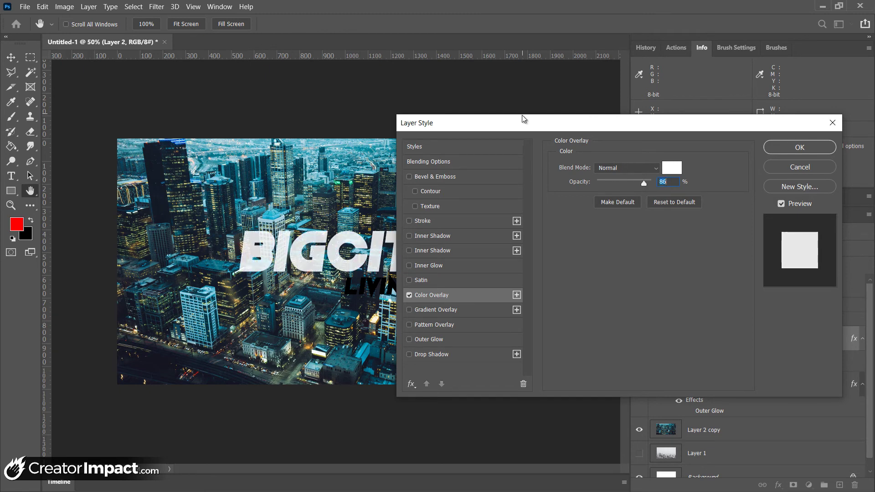
{"action": "mouse_move", "coordinate": [537, 129]}
{"action": "left_mouse_down"}
{"action": "mouse_move", "coordinate": [671, 199]}
{"action": "mouse_move", "coordinate": [539, 119]}
{"action": "left_mouse_up"}
{"action": "mouse_move", "coordinate": [646, 175]}
{"action": "left_mouse_down"}
{"action": "mouse_move", "coordinate": [636, 178]}
{"action": "mouse_move", "coordinate": [643, 176]}
{"action": "left_mouse_up"}
{"action": "left_click", "coordinate": [802, 158]}
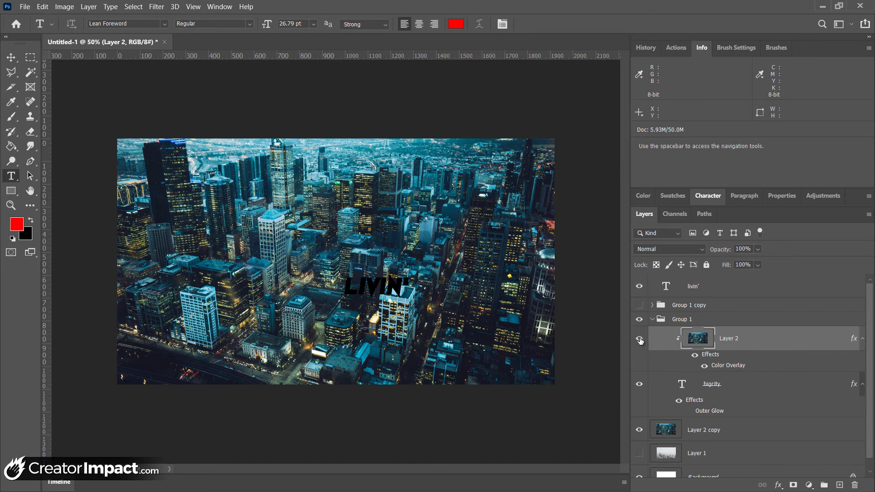
Step: Delete the clipped Layer 2 from Group 1 and make Layer 1 visible
{"action": "right_click", "coordinate": [734, 336]}
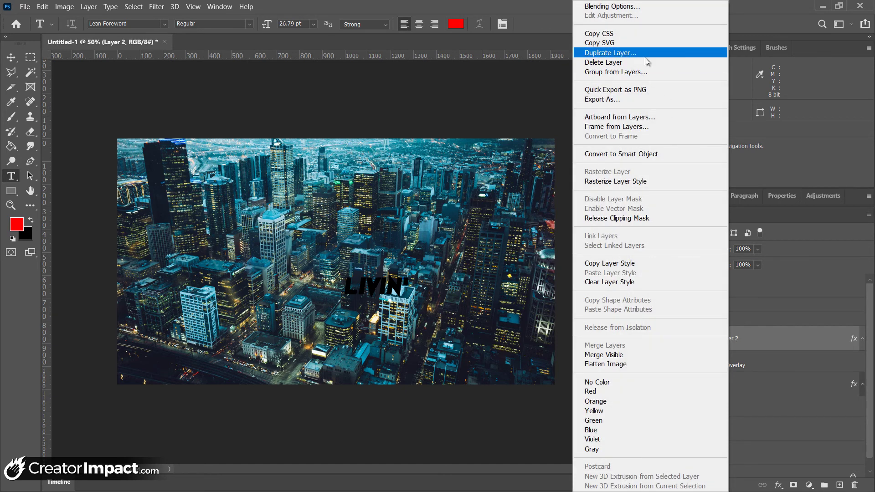
{"action": "left_click", "coordinate": [644, 61]}
{"action": "left_click", "coordinate": [414, 199]}
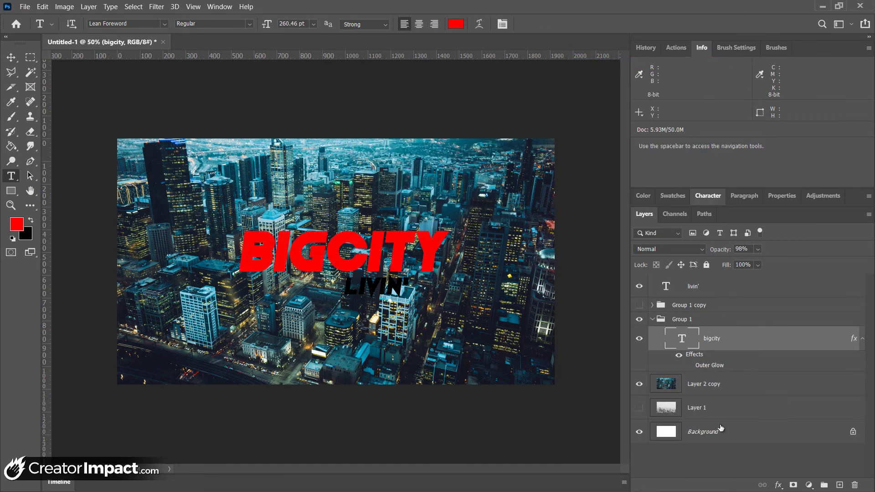
{"action": "left_click", "coordinate": [645, 407]}
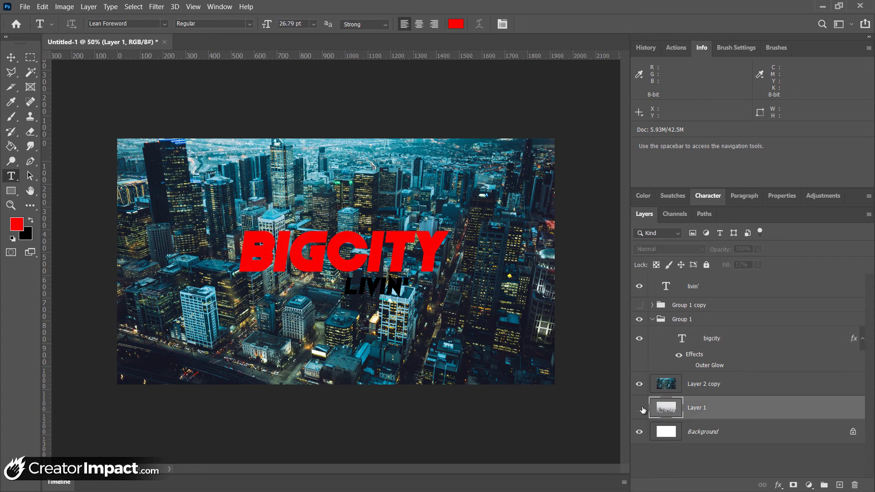
{"action": "left_click", "coordinate": [641, 408]}
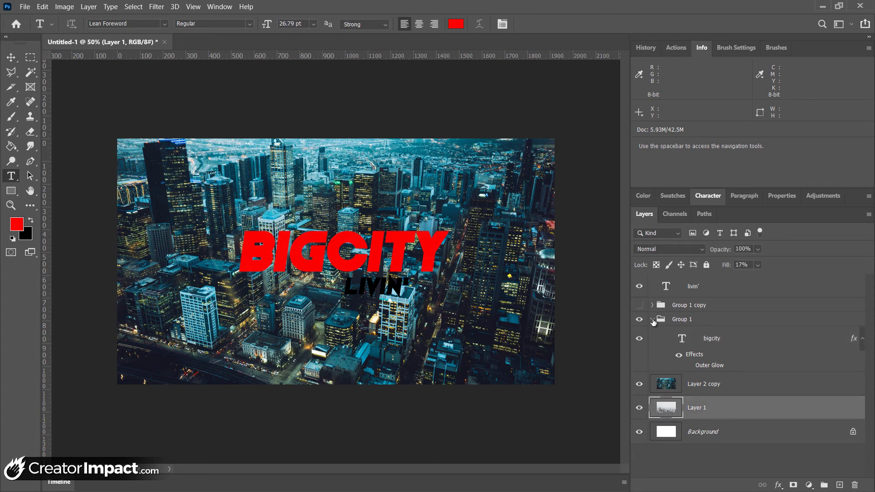
Step: Clip Layer 1 at 100% fill to the bigcity text in Group 1 and reposition its skyline within the letters
{"action": "left_click_drag", "start_coordinate": [737, 409], "coordinate": [736, 335]}
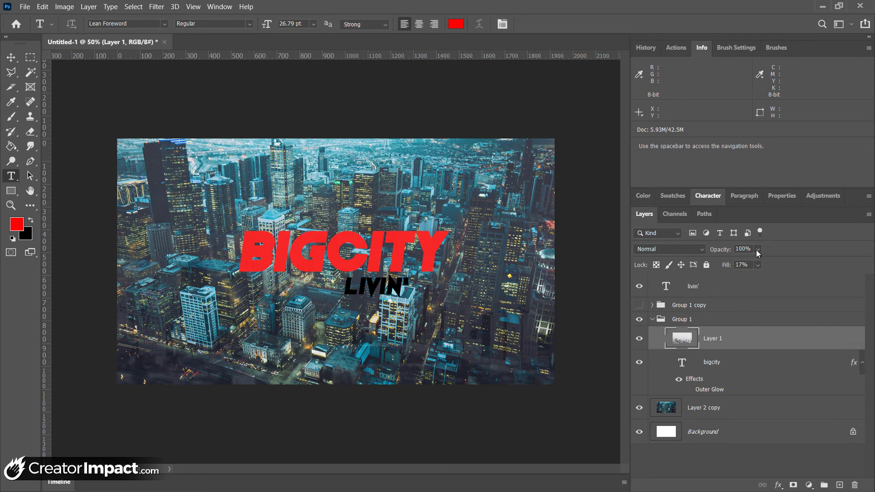
{"action": "left_click", "coordinate": [758, 266]}
{"action": "left_click_drag", "start_coordinate": [762, 279], "coordinate": [804, 278]}
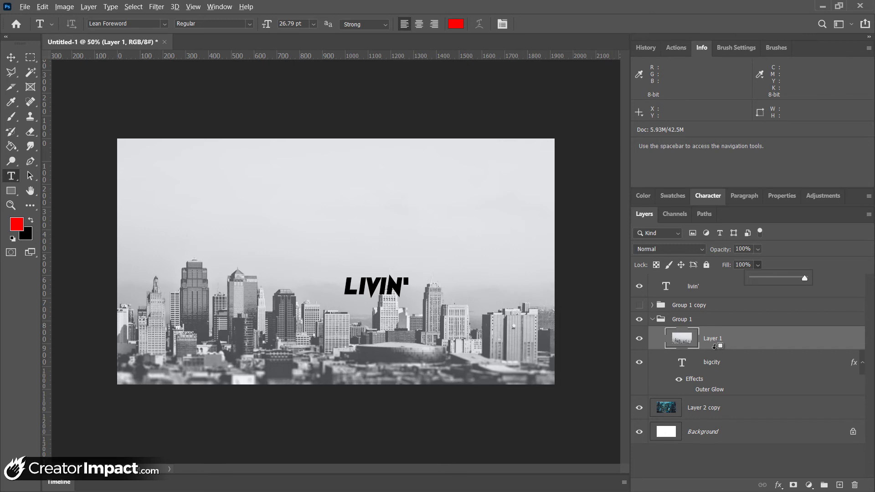
{"action": "left_click", "coordinate": [714, 346], "text": "alt"}
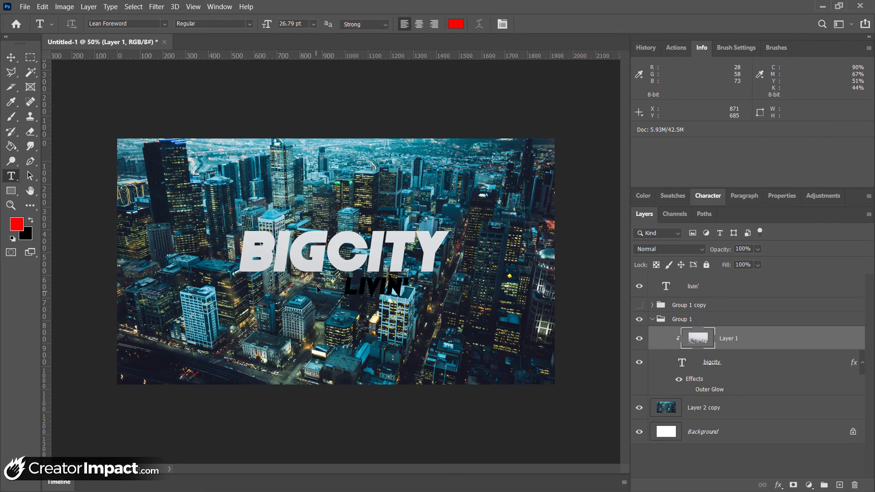
{"action": "left_click_drag", "start_coordinate": [317, 289], "coordinate": [361, 236]}
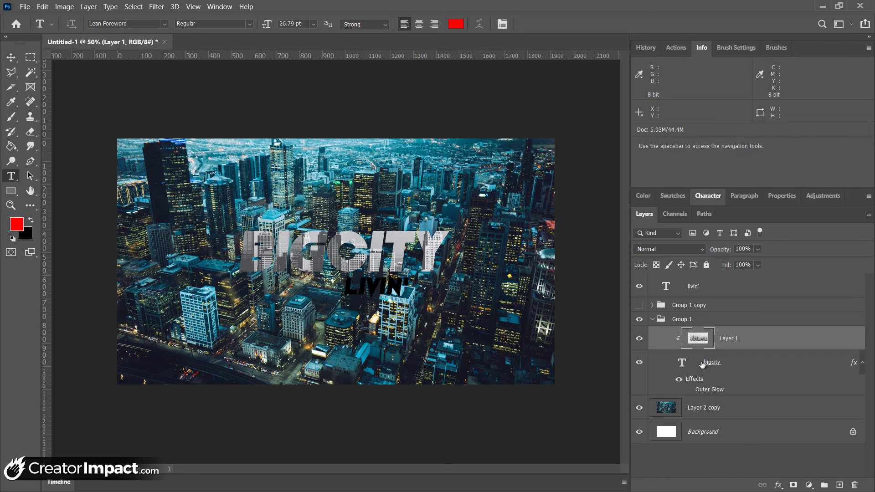
Step: Add a white Color Overlay to the clipped Layer 1 and raise the overlay's opacity to lighten the skyline in the letters
{"action": "right_click", "coordinate": [749, 345]}
{"action": "left_click", "coordinate": [667, 7]}
{"action": "left_click", "coordinate": [431, 285]}
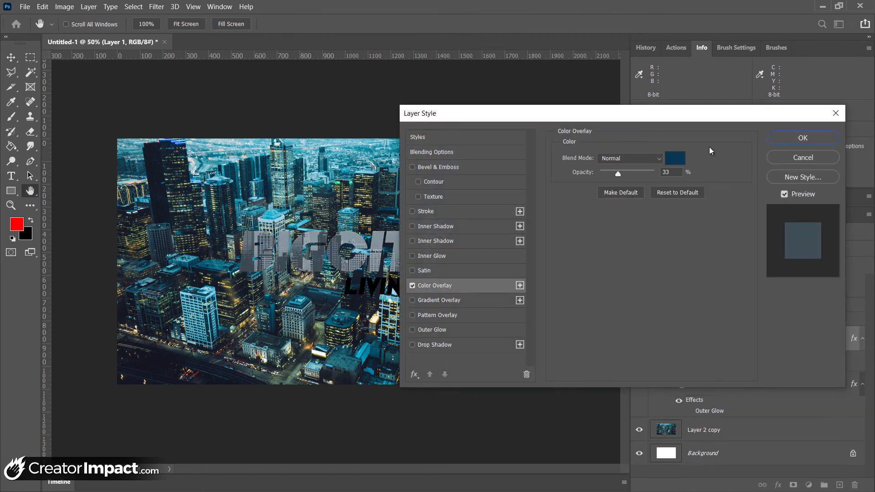
{"action": "left_click", "coordinate": [678, 158]}
{"action": "left_click", "coordinate": [80, 130]}
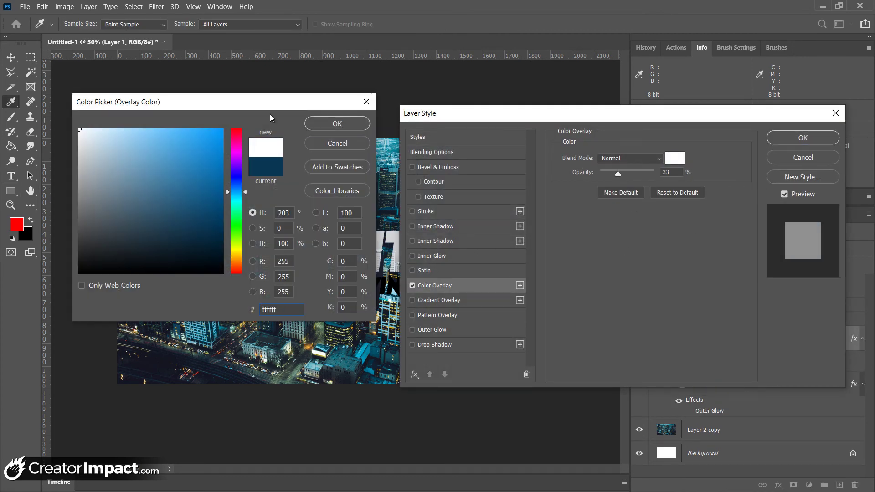
{"action": "left_click", "coordinate": [338, 124]}
{"action": "left_click_drag", "start_coordinate": [617, 174], "coordinate": [638, 173]}
{"action": "left_click", "coordinate": [793, 138]}
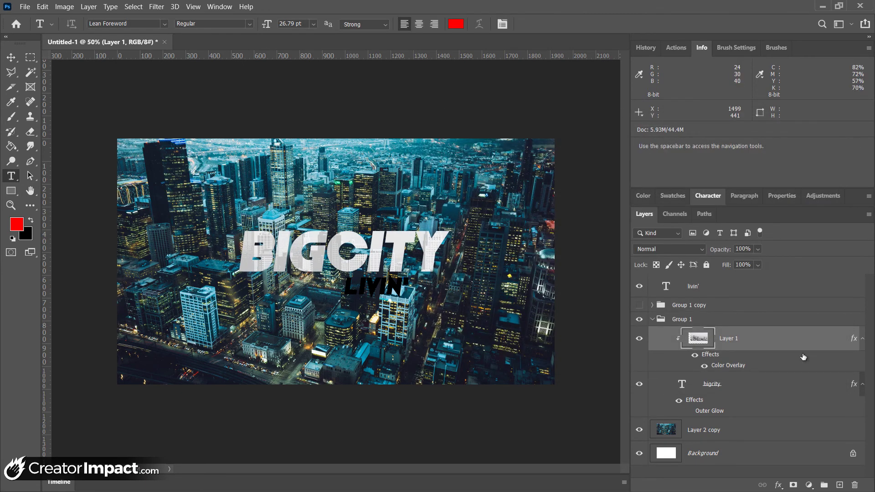
Step: Change the livin' text color to bright cyan
{"action": "left_click", "coordinate": [686, 284]}
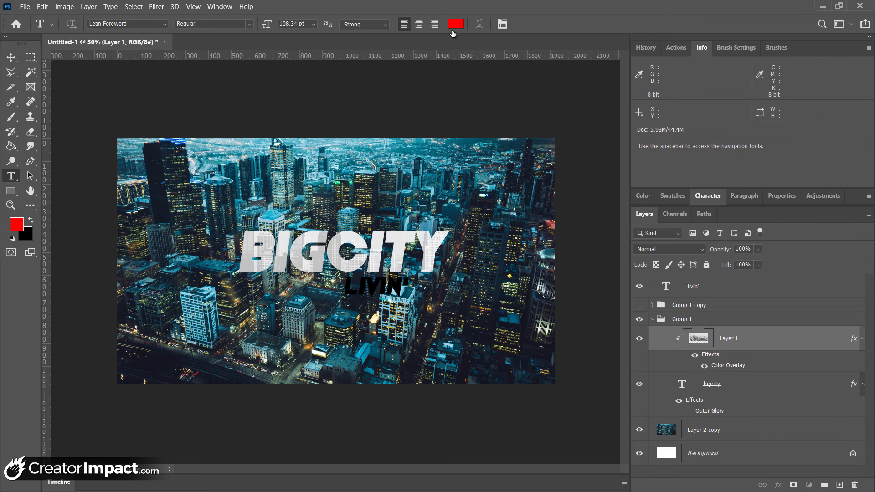
{"action": "left_click", "coordinate": [457, 27]}
{"action": "left_click", "coordinate": [237, 199]}
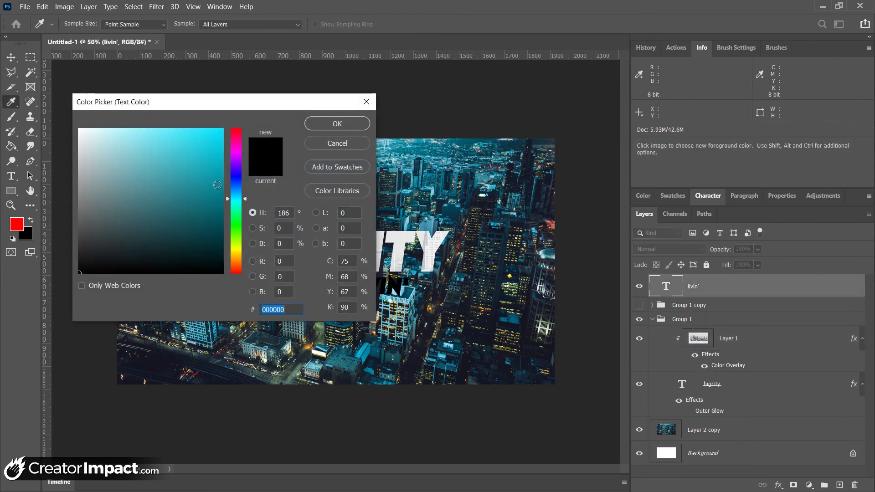
{"action": "left_click_drag", "start_coordinate": [218, 185], "coordinate": [235, 112]}
{"action": "left_click", "coordinate": [337, 123]}
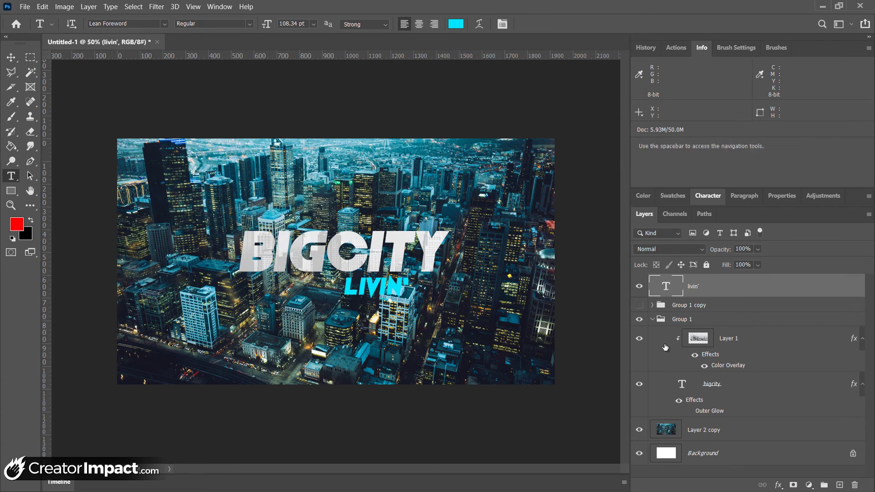
Step: Add a Curves adjustment layer directly above Layer 2 copy and pull the RGB curve's midtones down
{"action": "left_click", "coordinate": [724, 430]}
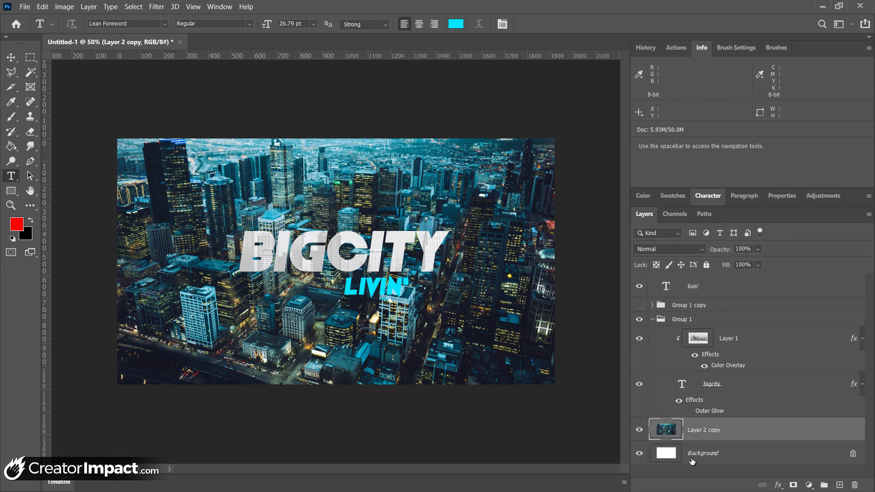
{"action": "left_click", "coordinate": [809, 486]}
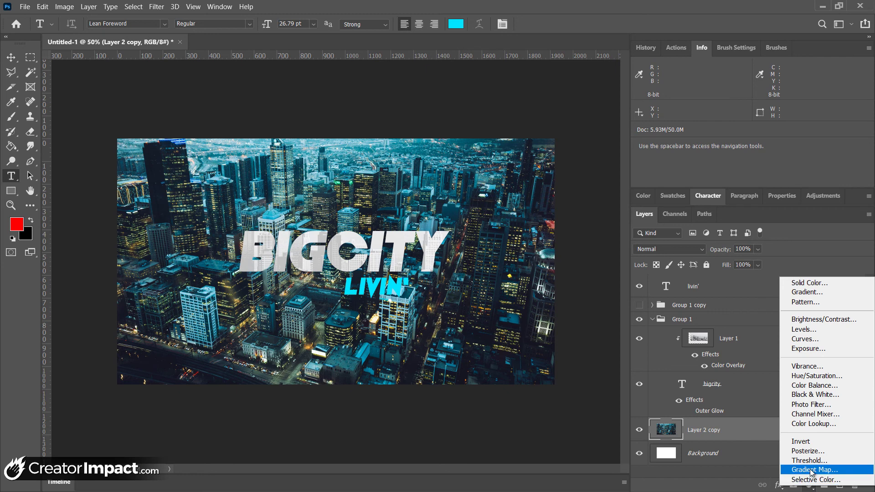
{"action": "left_click", "coordinate": [840, 341]}
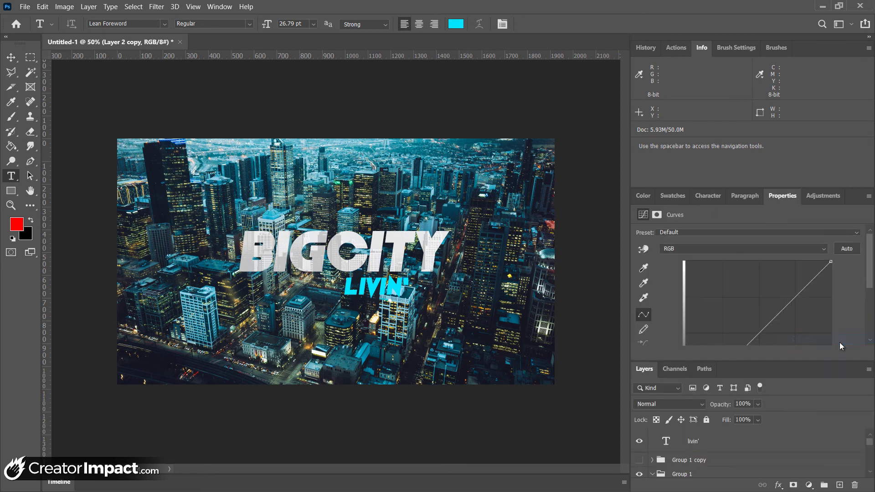
{"action": "scroll", "coordinate": [778, 301], "scroll_direction": "down", "scroll_amount": 4}
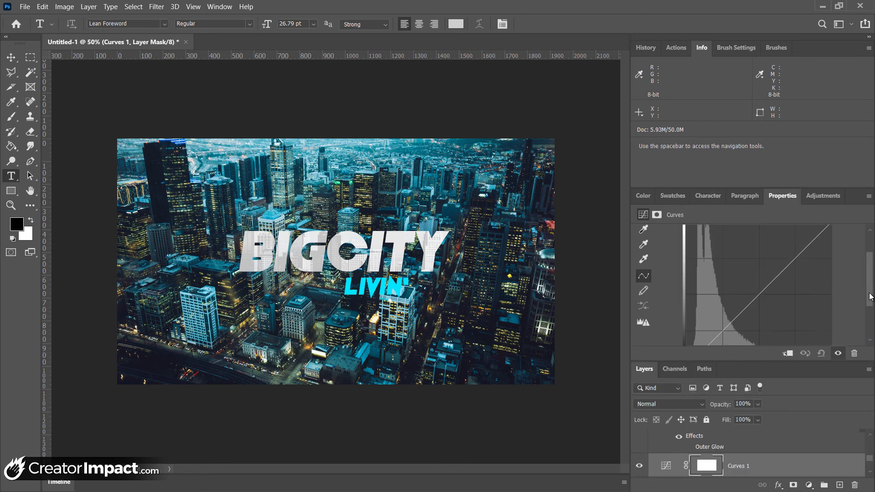
{"action": "left_click_drag", "start_coordinate": [727, 292], "coordinate": [742, 306]}
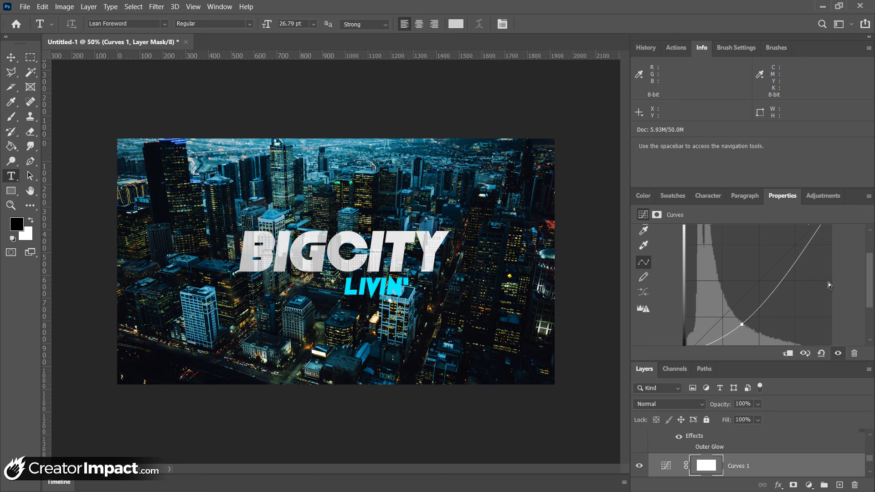
Step: Lower the white point of the Curves adjustment and readjust its midtone point to darken and flatten the city photo further
{"action": "scroll", "coordinate": [827, 290], "scroll_direction": "up", "scroll_amount": 3}
{"action": "left_click_drag", "start_coordinate": [835, 270], "coordinate": [842, 323]}
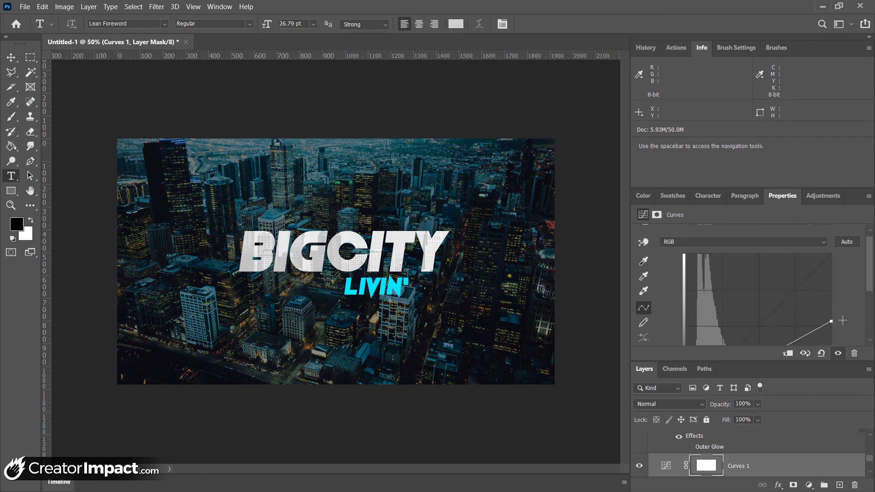
{"action": "scroll", "coordinate": [818, 278], "scroll_direction": "down", "scroll_amount": 3}
{"action": "left_click_drag", "start_coordinate": [744, 326], "coordinate": [755, 329]}
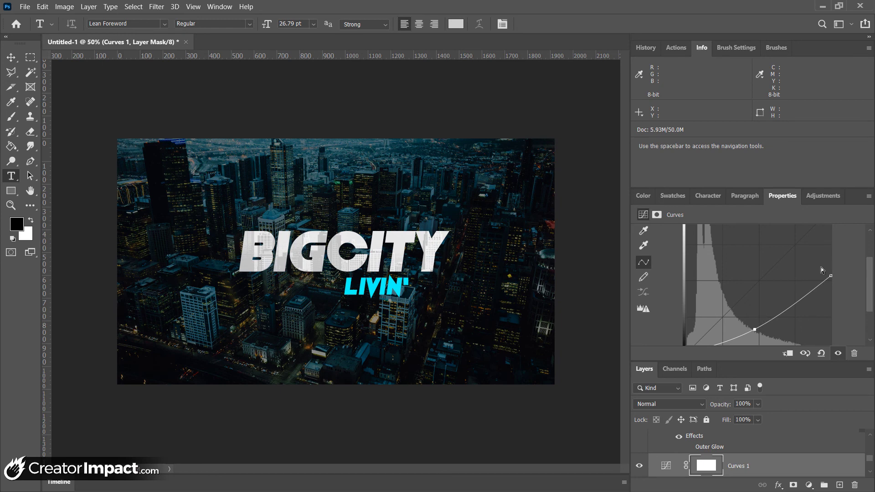
{"action": "left_click_drag", "start_coordinate": [831, 276], "coordinate": [817, 283]}
{"action": "left_click_drag", "start_coordinate": [757, 333], "coordinate": [756, 328]}
{"action": "left_click_drag", "start_coordinate": [832, 283], "coordinate": [836, 306]}
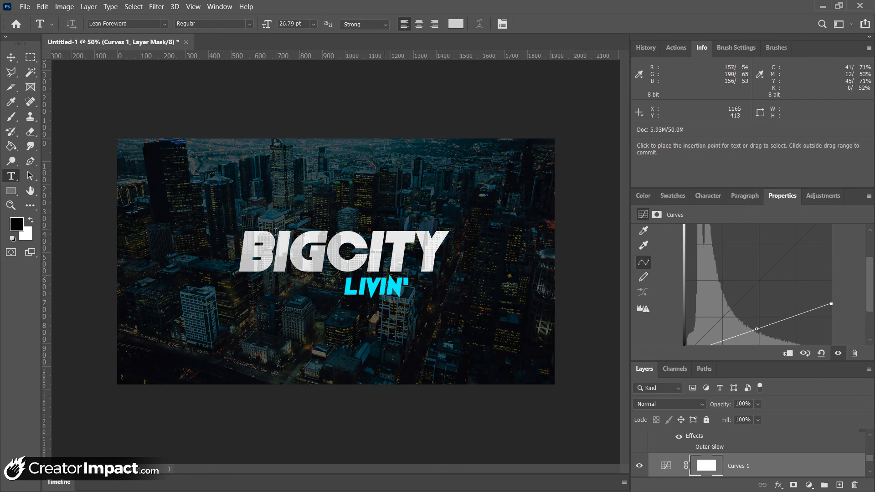
{"action": "key", "text": "z"}
{"action": "left_click", "coordinate": [347, 263]}
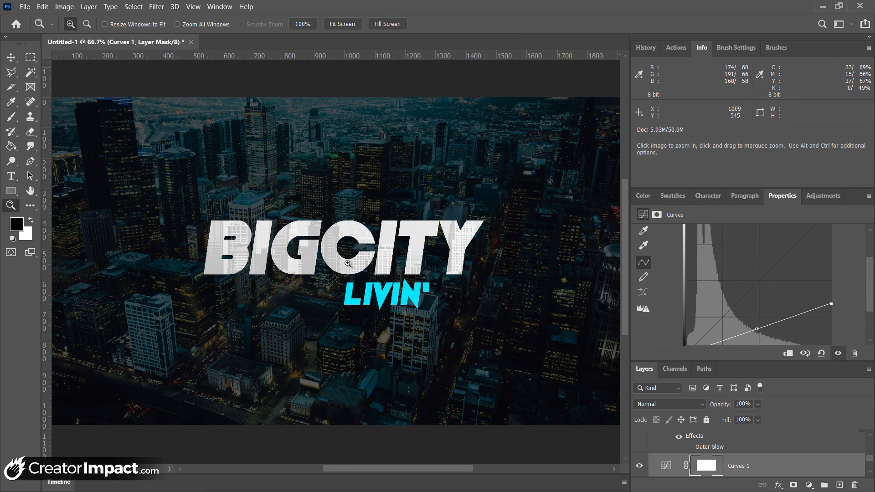
{"action": "left_click", "coordinate": [347, 263]}
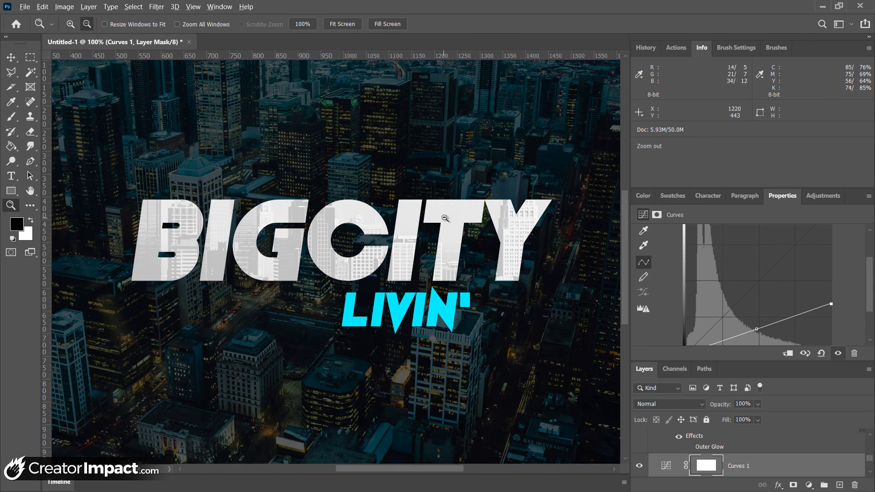
{"action": "left_click", "coordinate": [444, 219], "text": "alt"}
{"action": "left_click", "coordinate": [446, 217], "text": "alt"}
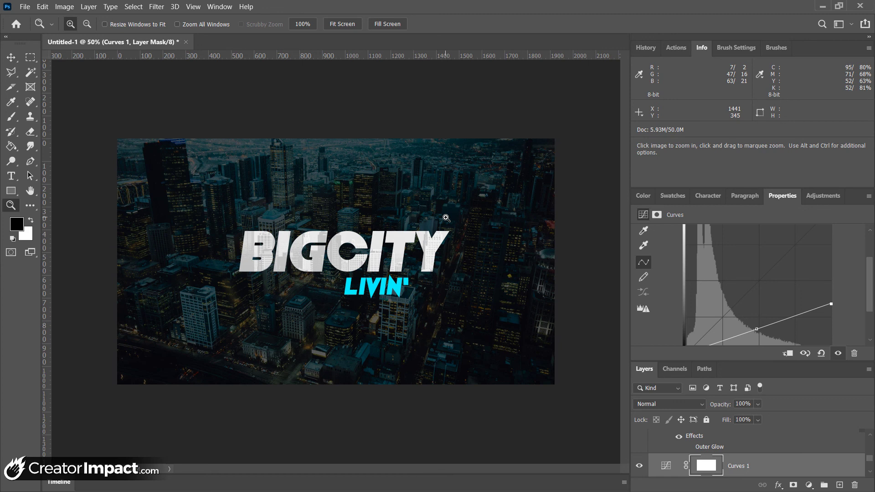